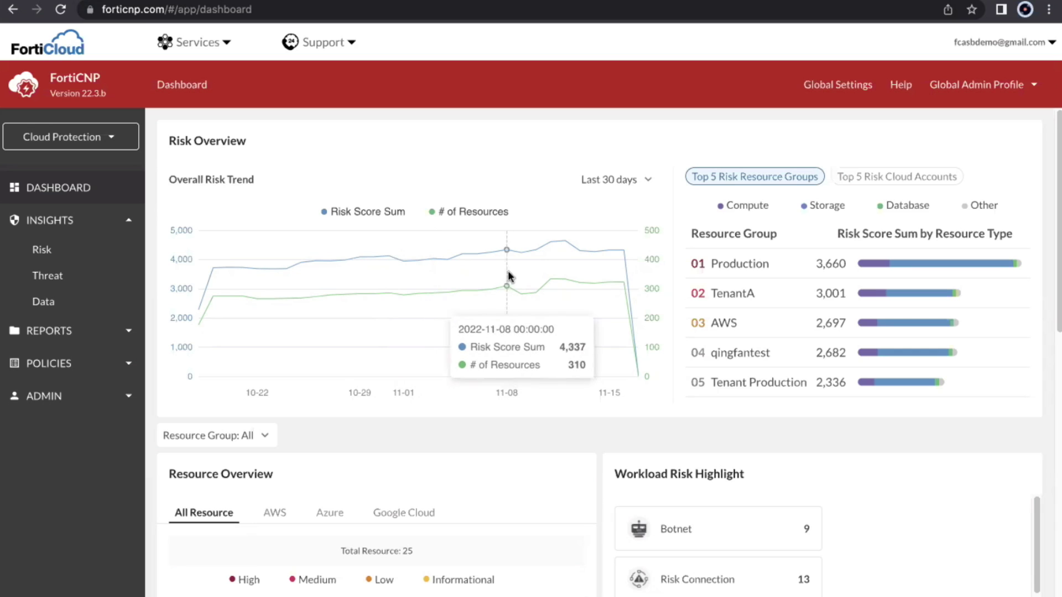
Step: Scroll down the dashboard and open the Resource Group: All dropdown to view the available groups
mouse_move(749, 272)
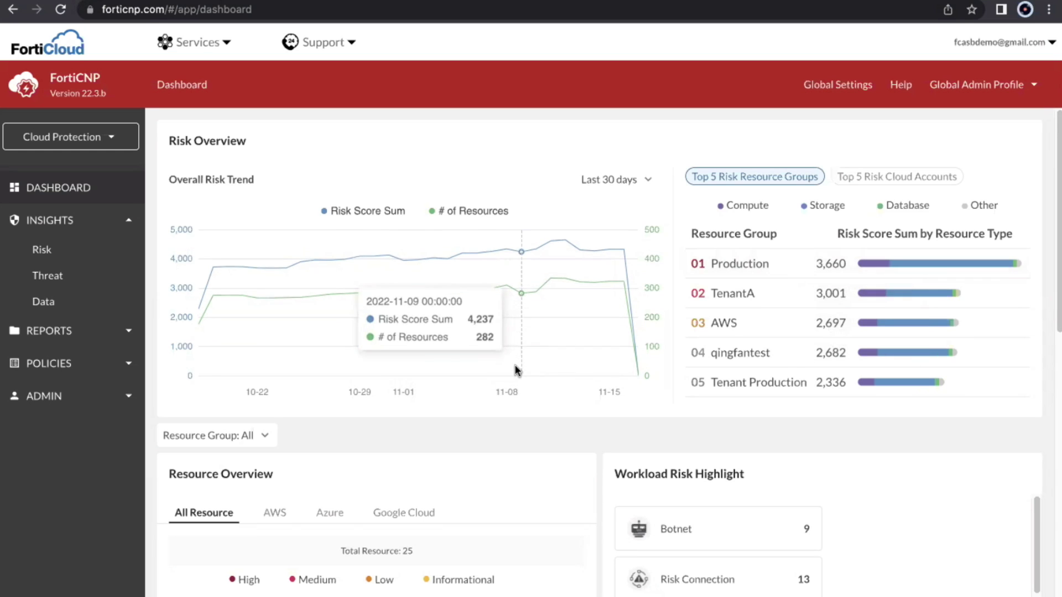
scroll(517, 368, "down", 2)
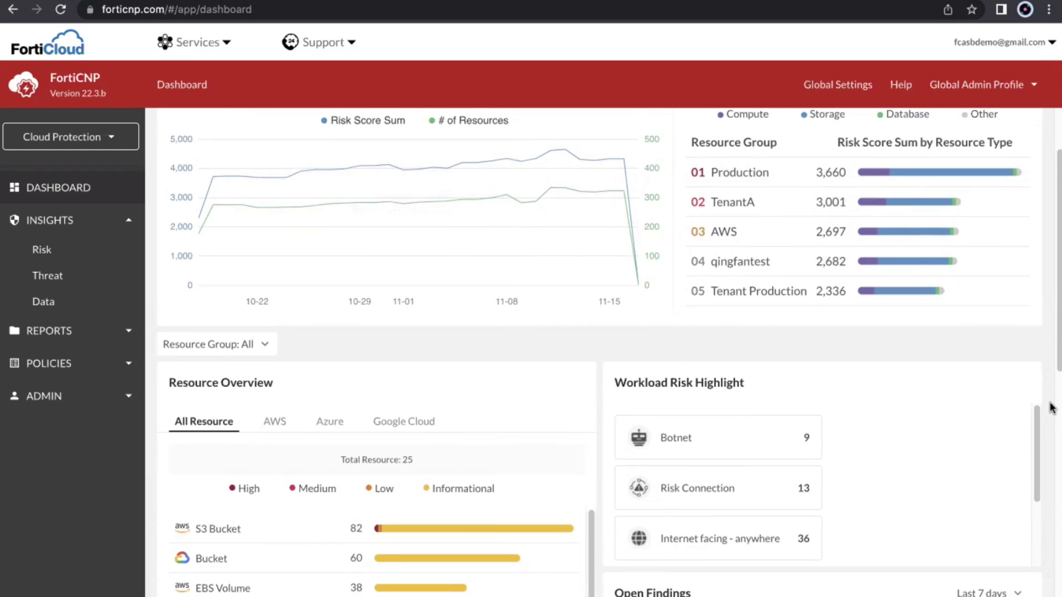
scroll(1050, 407, "down", 5)
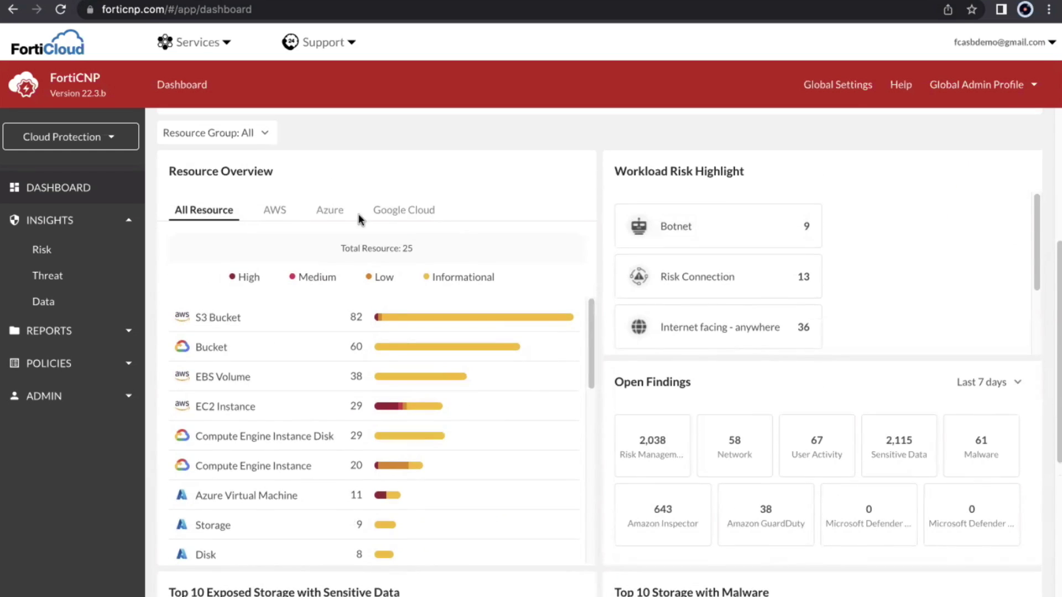
left_click(264, 136)
Step: Select the AWS resource group and review the Workload Risk Highlight list, including Malware at 5
left_click(223, 210)
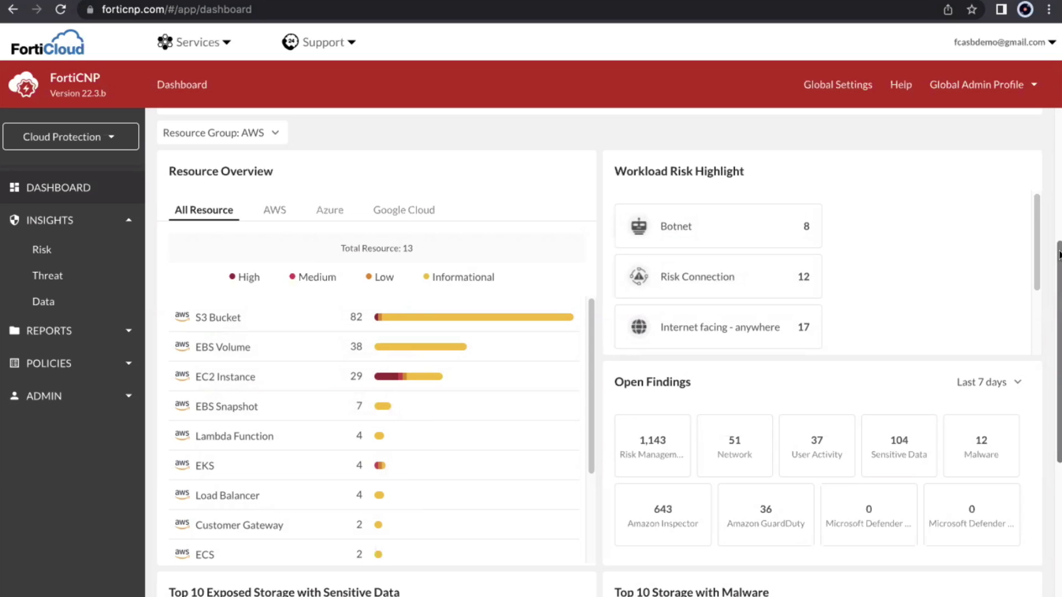
scroll(1059, 256, "up", 2)
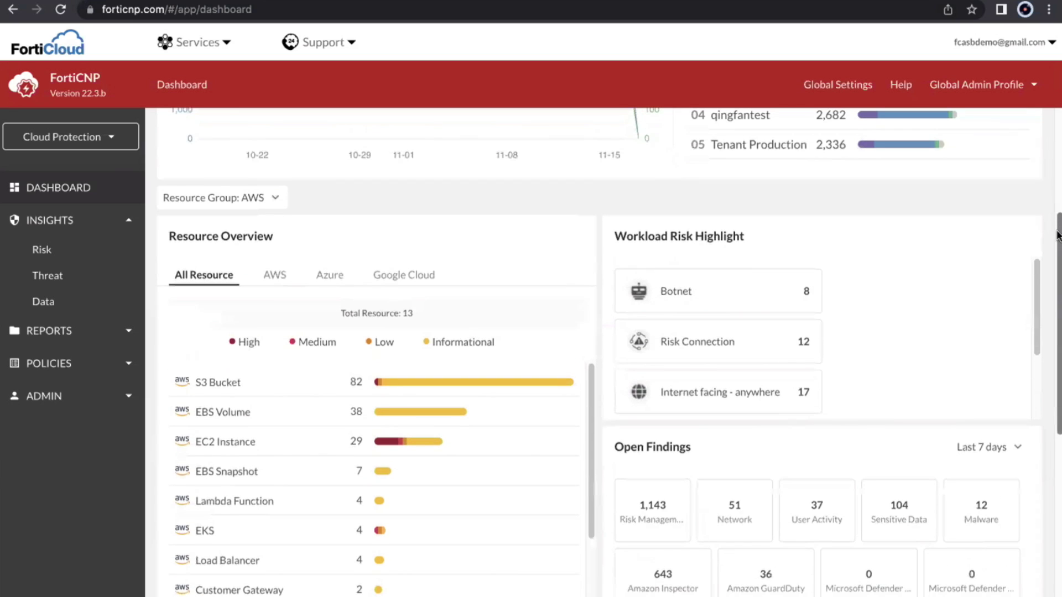
scroll(917, 293, "down", 1)
scroll(917, 293, "up", 1)
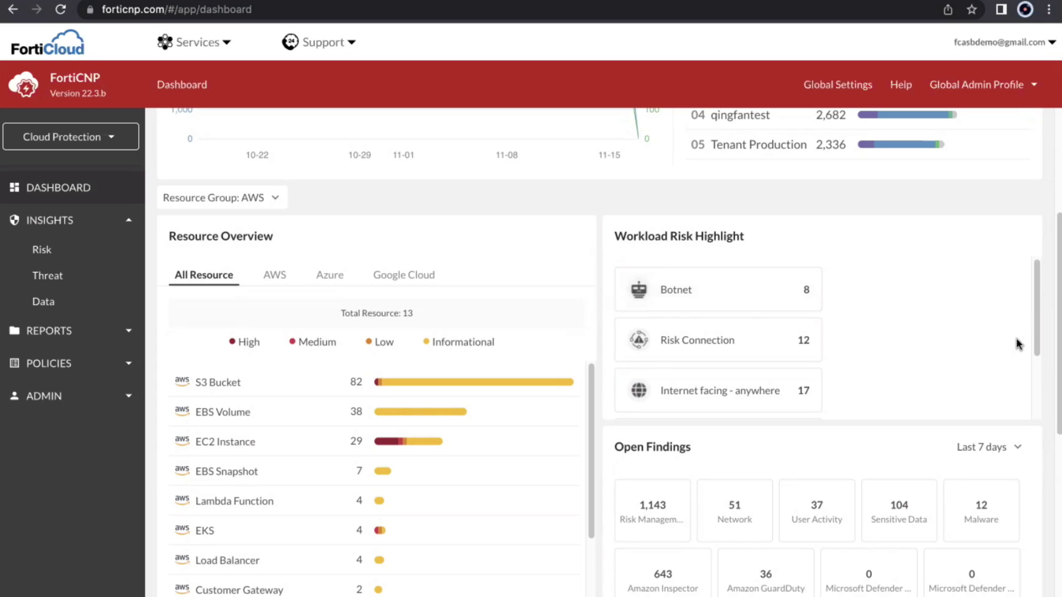
scroll(1016, 343, "down", 5)
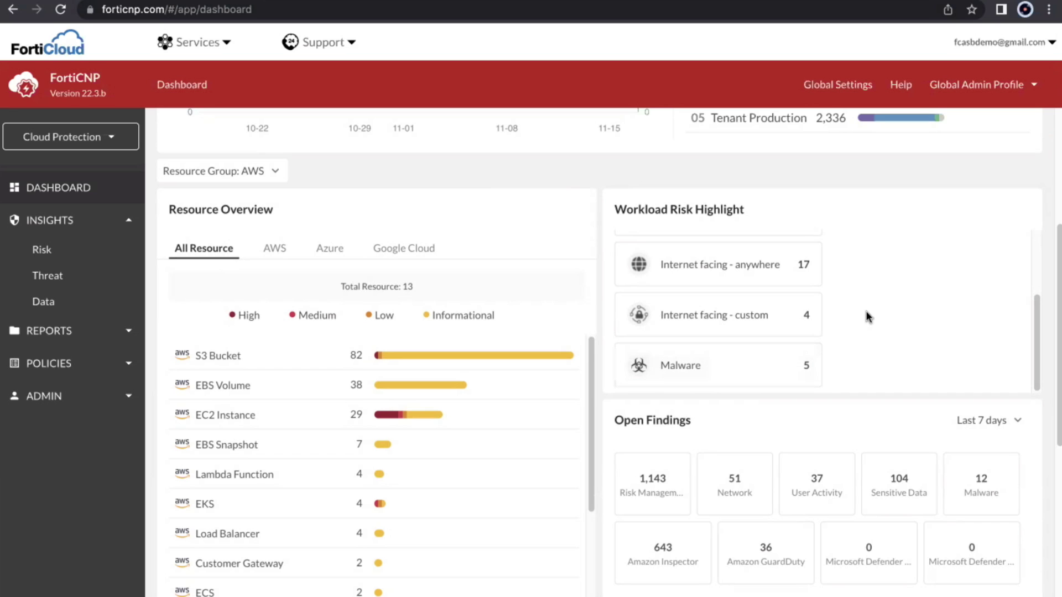
scroll(866, 311, "up", 1)
Step: List the AWS Botnet resources, check the Findings tab, then return to the unfiltered Resources list
scroll(704, 289, "up", 1)
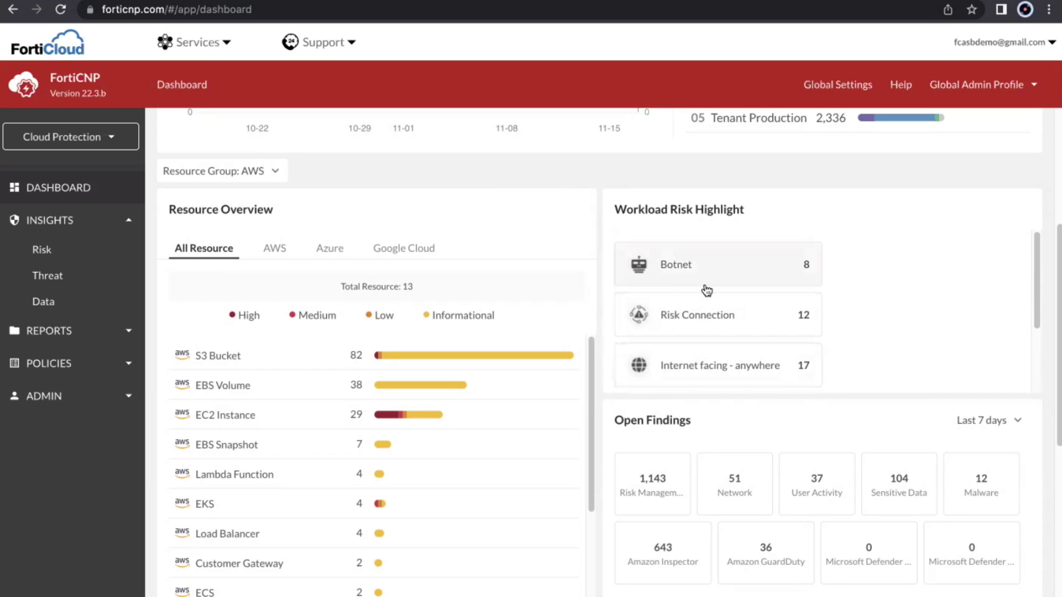
left_click(688, 258)
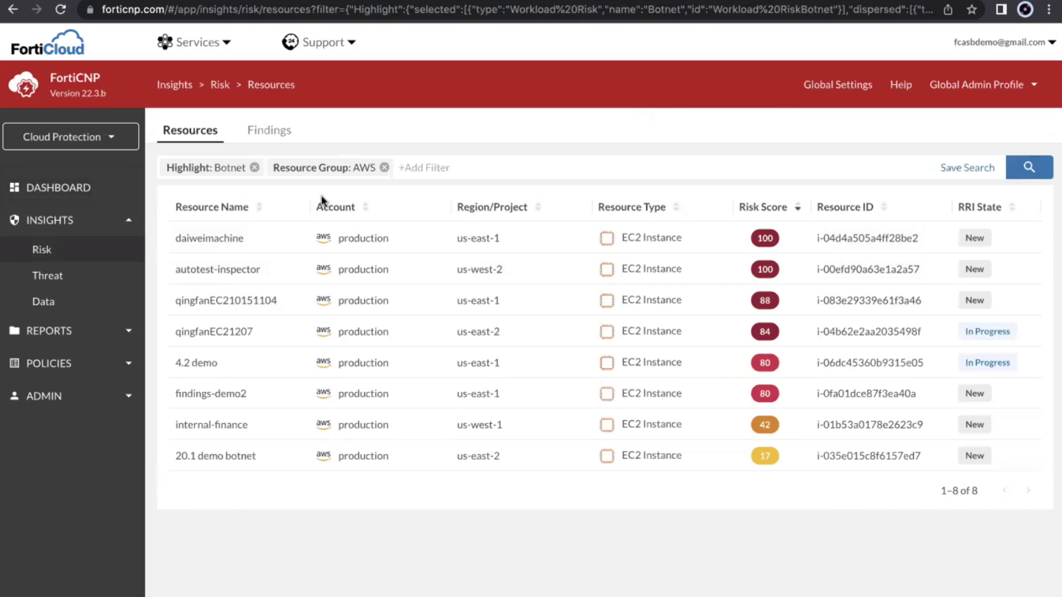
left_click(266, 138)
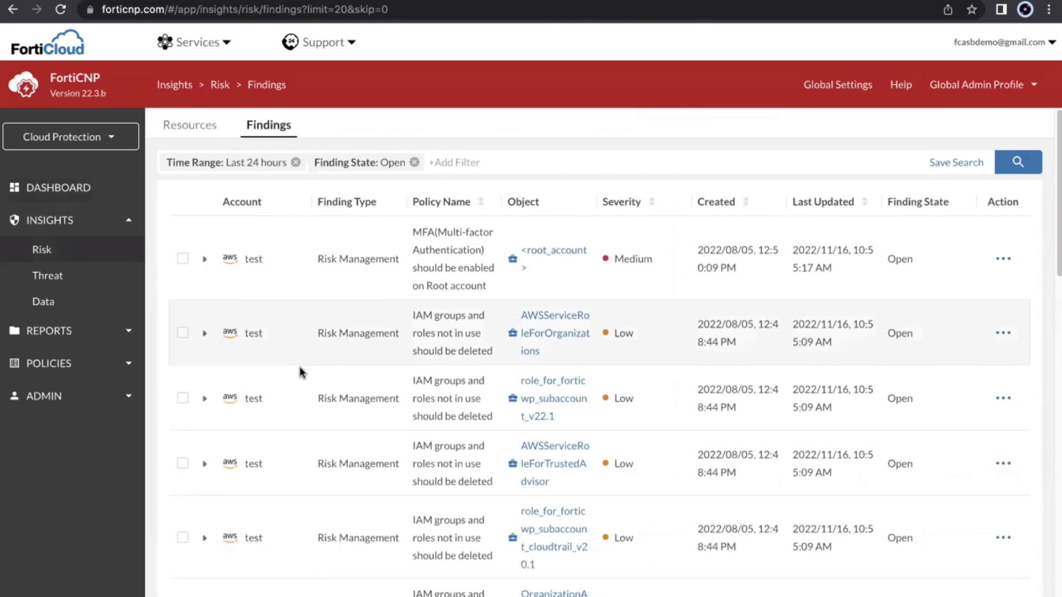
scroll(299, 370, "down", 10)
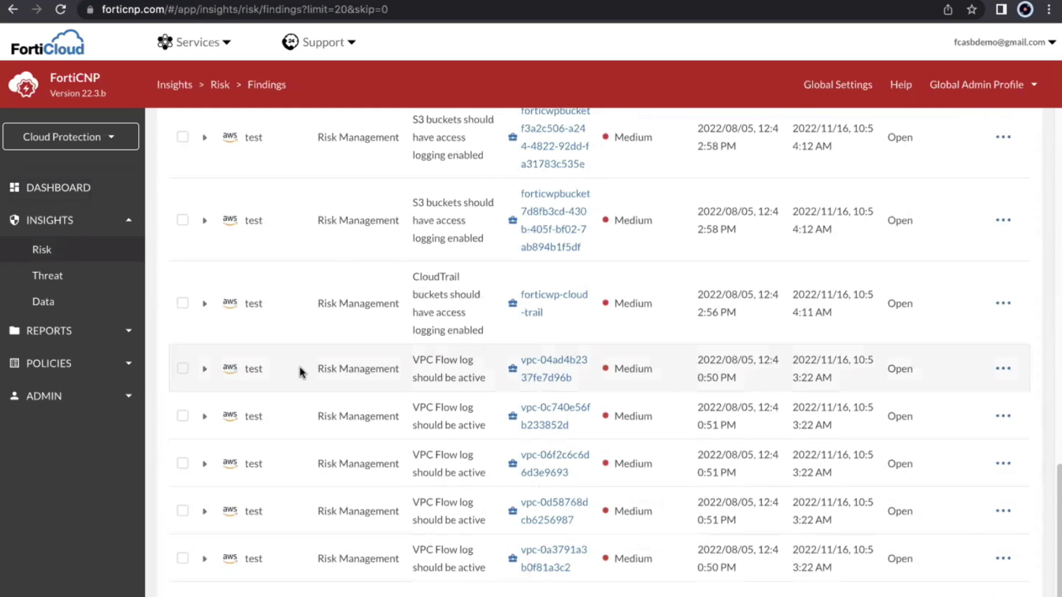
scroll(302, 371, "up", 10)
left_click(196, 144)
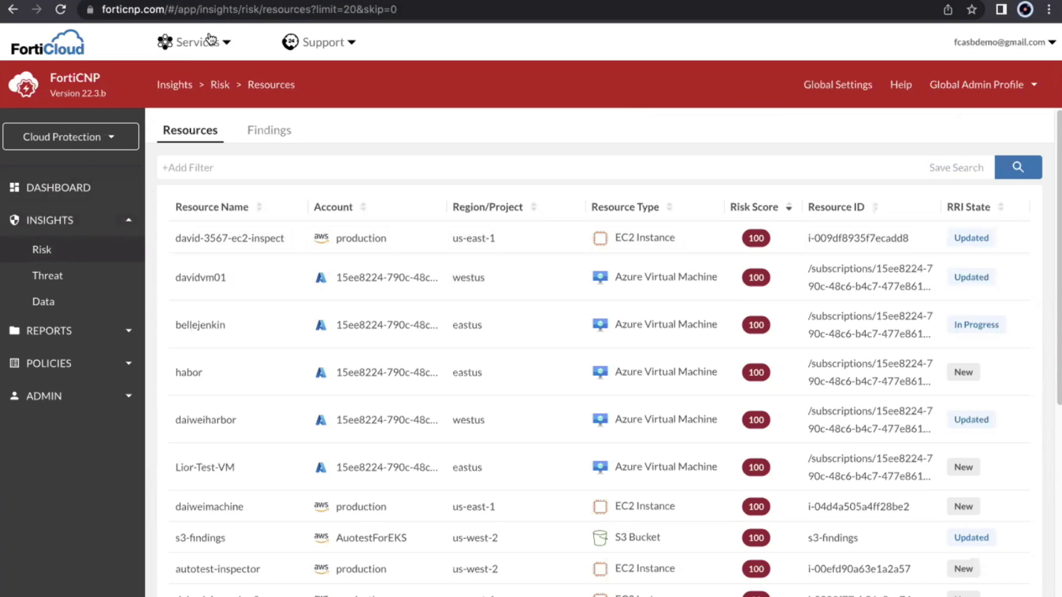
Step: From the dashboard's Botnet card, open the Resource Detail page of the findings-demo2 EC2 instance
left_click(78, 188)
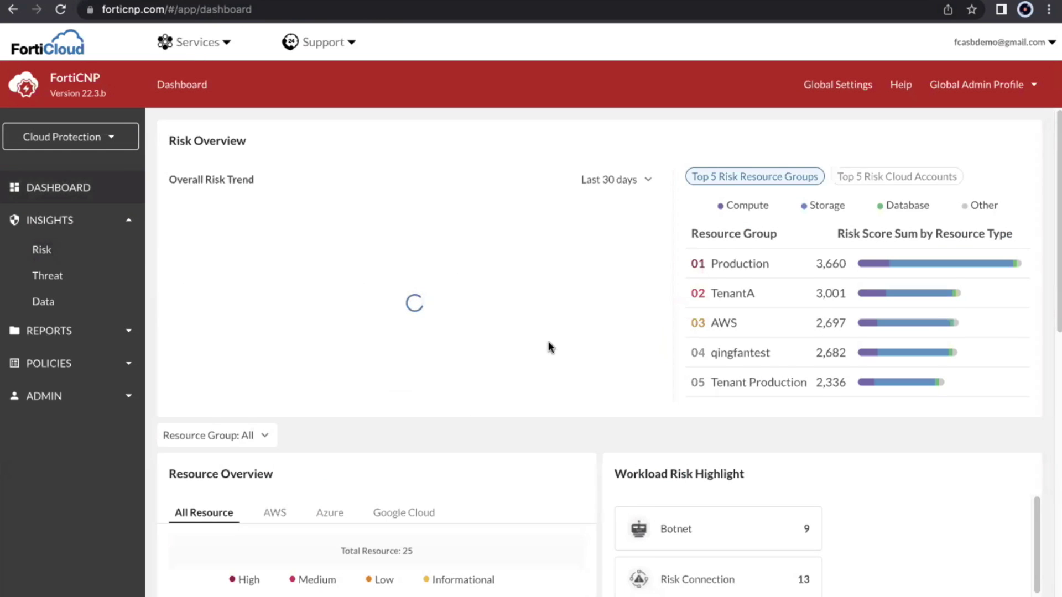
scroll(548, 342, "down", 1)
left_click(637, 474)
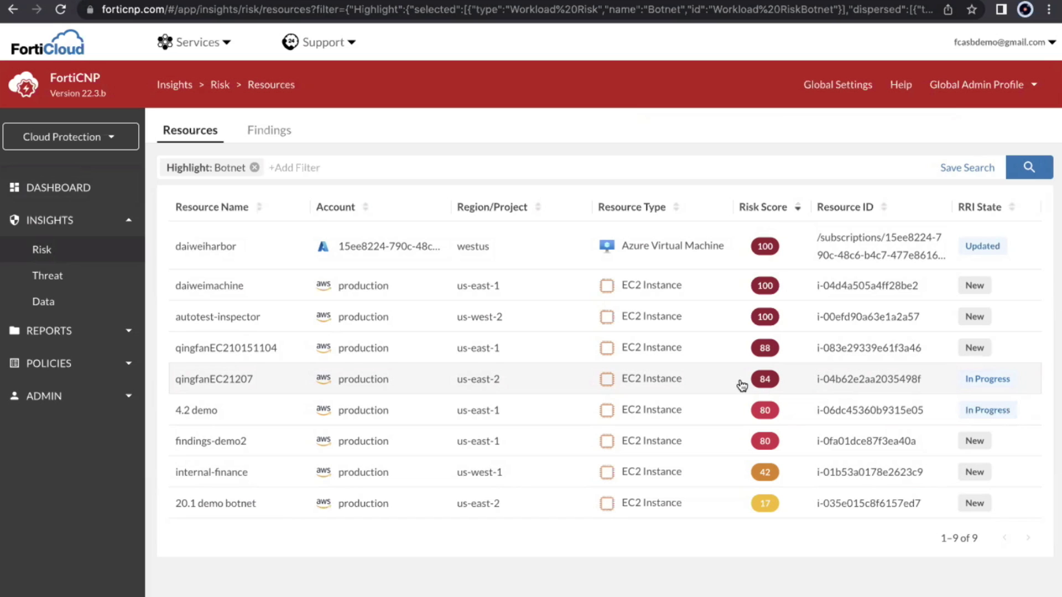
left_click(269, 451)
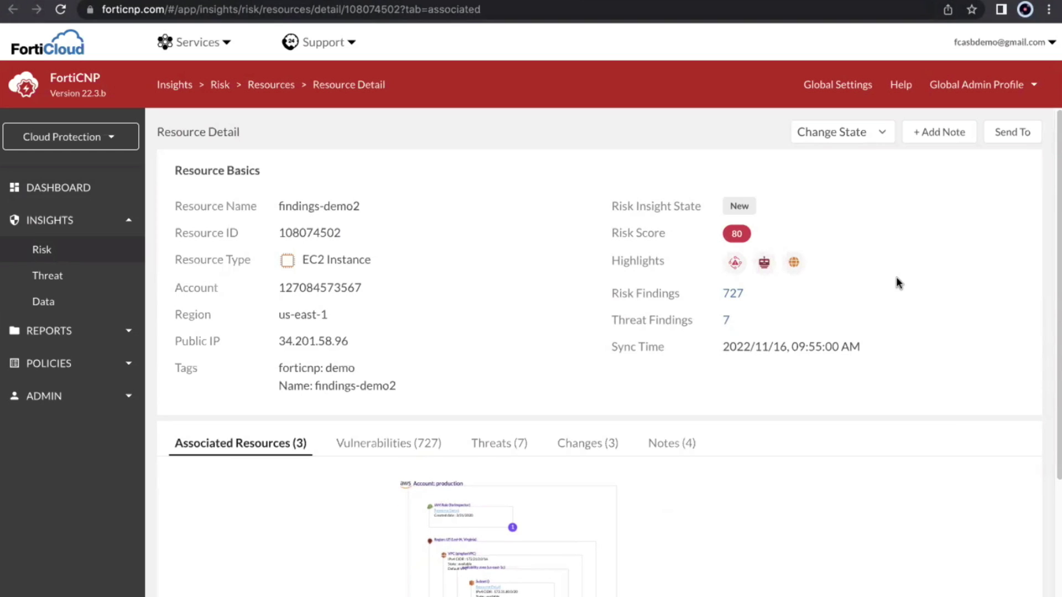
Step: Show the 727 vulnerabilities found on findings-demo2
scroll(896, 280, "down", 1)
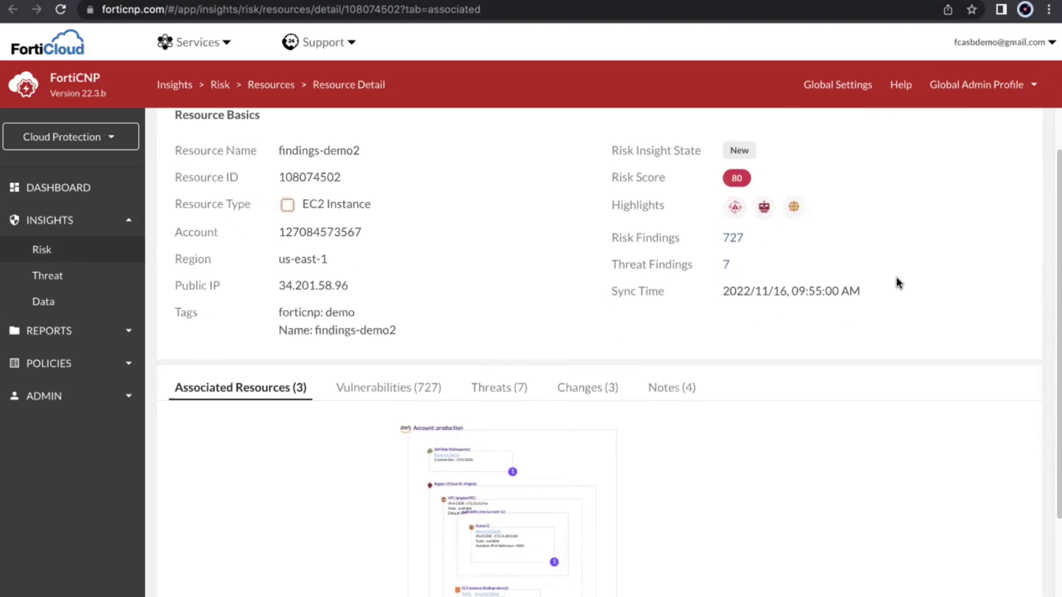
left_click(411, 392)
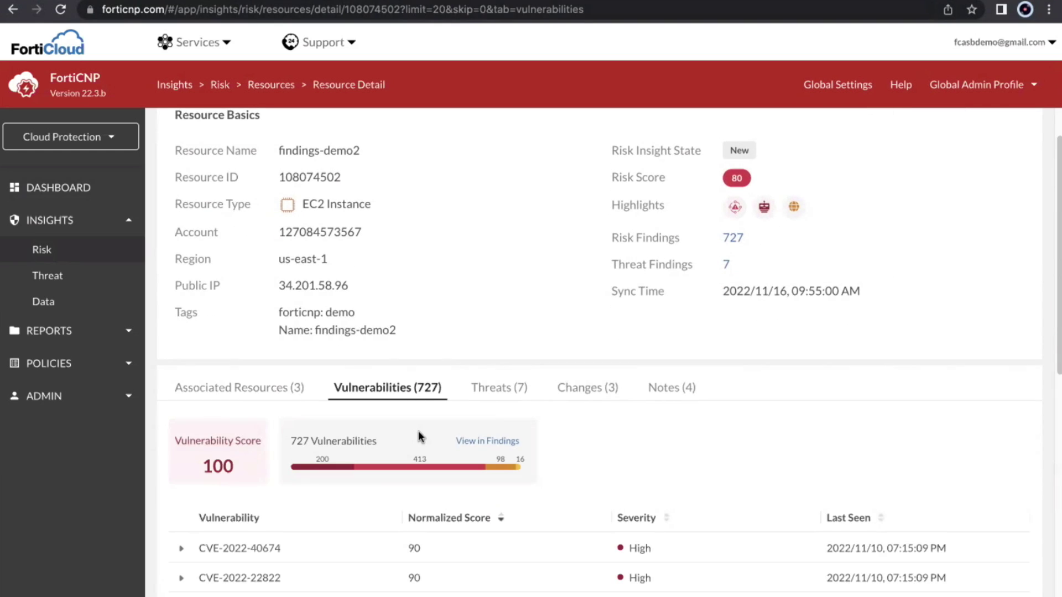
scroll(574, 454, "down", 1)
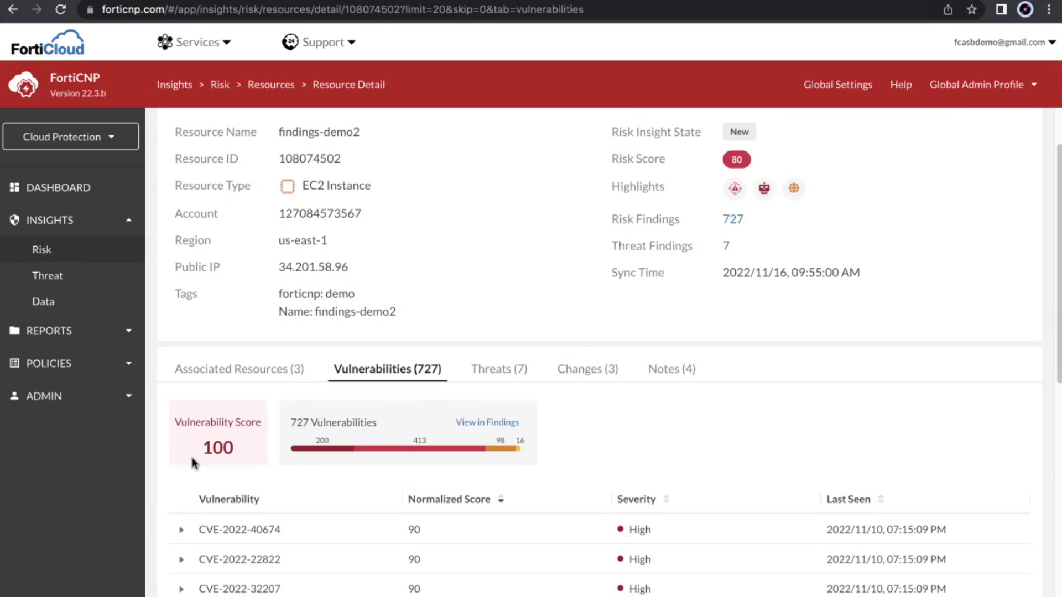
Step: Review findings-demo2's 7 threats, then go to the Risk Management policies page
left_click(482, 379)
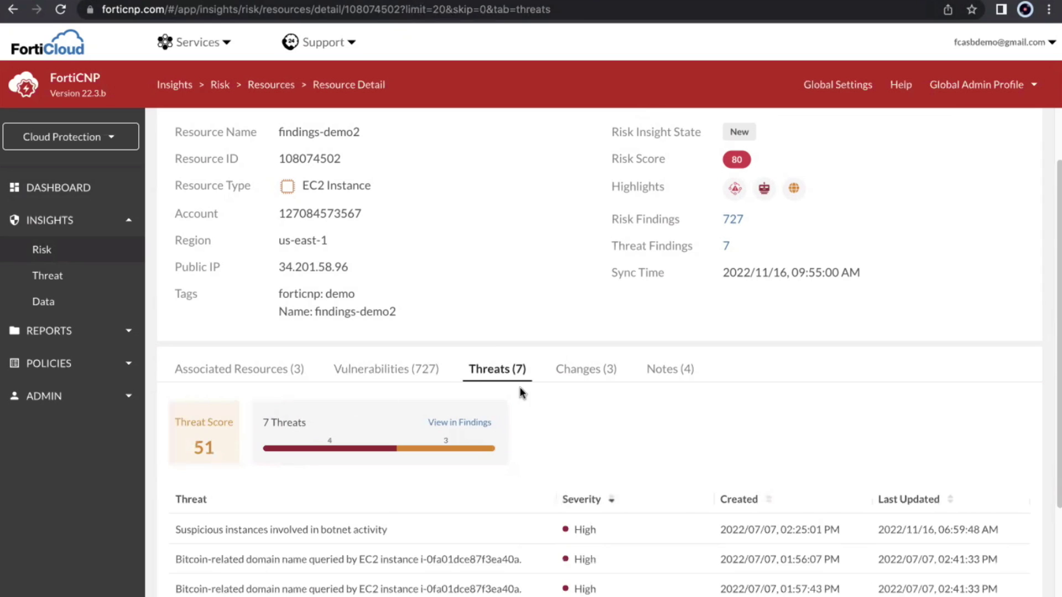
scroll(559, 449, "down", 3)
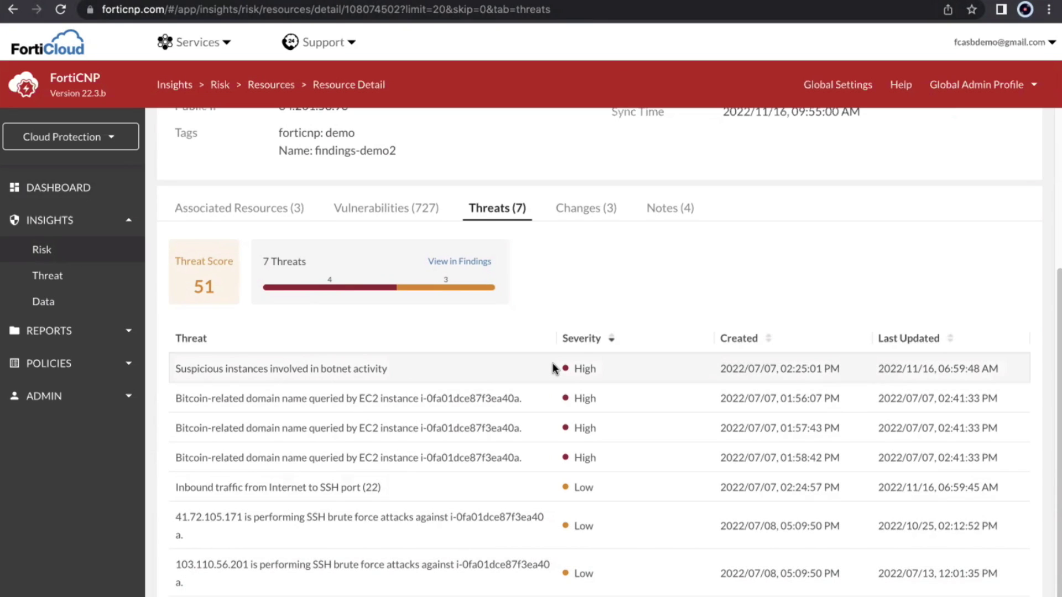
scroll(553, 368, "up", 2)
scroll(553, 364, "up", 3)
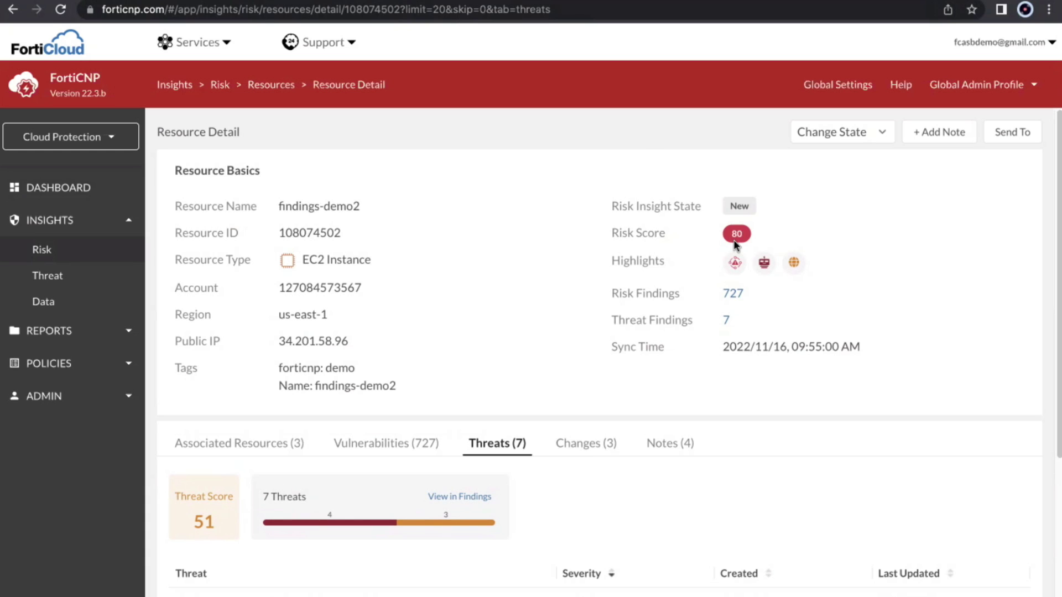
left_click(50, 363)
left_click(81, 394)
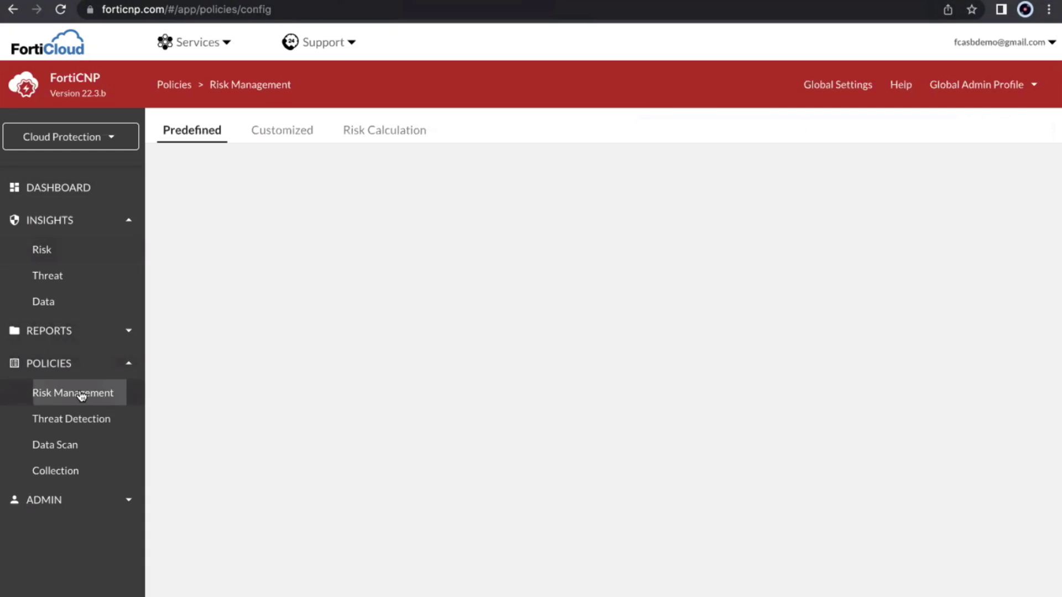
Step: Inspect the Priority risk-modifier key-value pairs (values 100, 200, 150) in Risk Calculation without saving
left_click(389, 129)
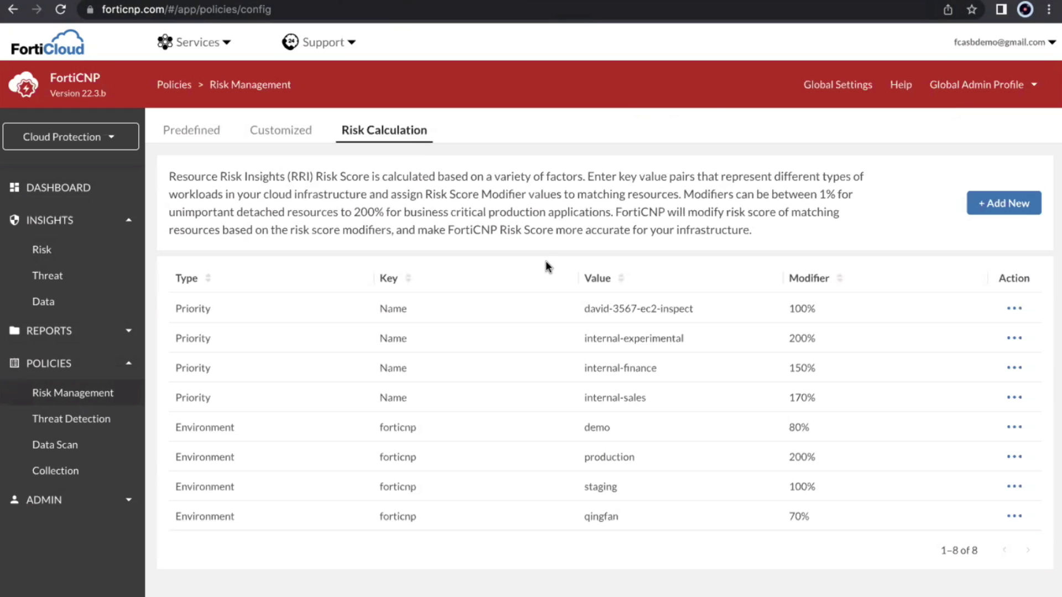
left_click(1014, 308)
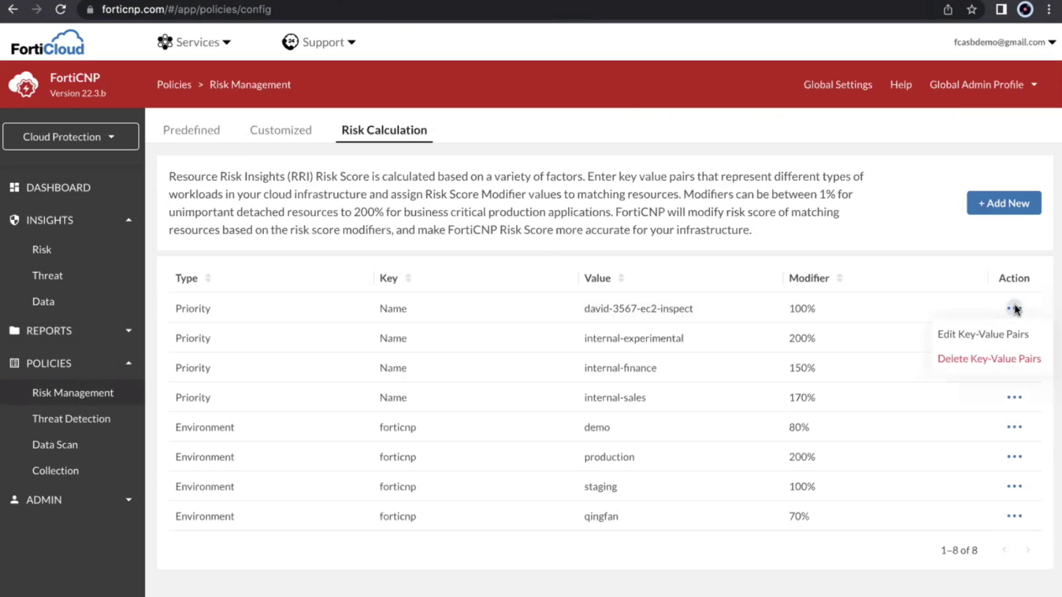
left_click(1002, 335)
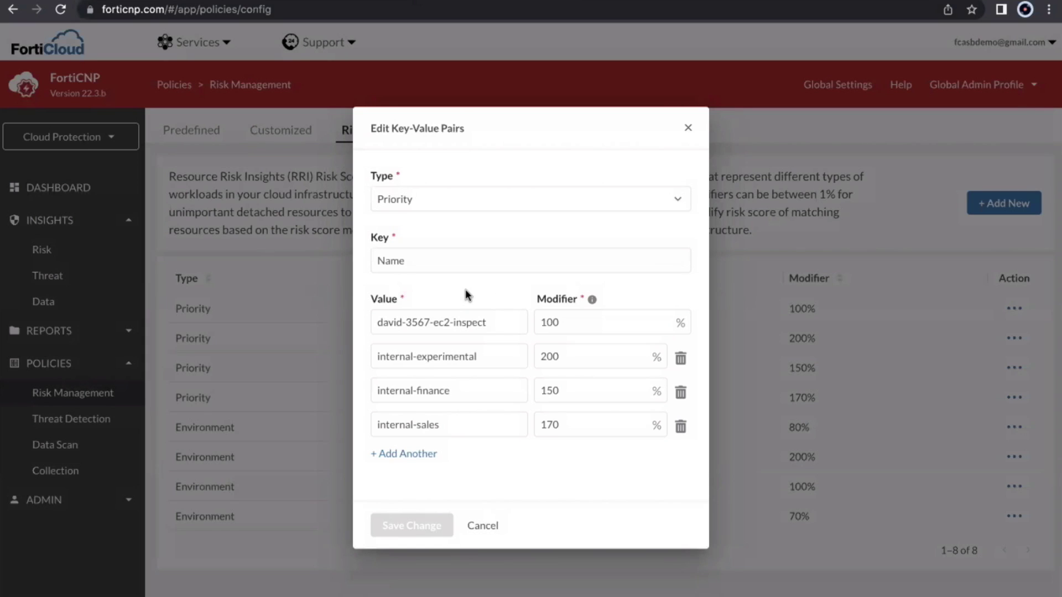
left_click(452, 208)
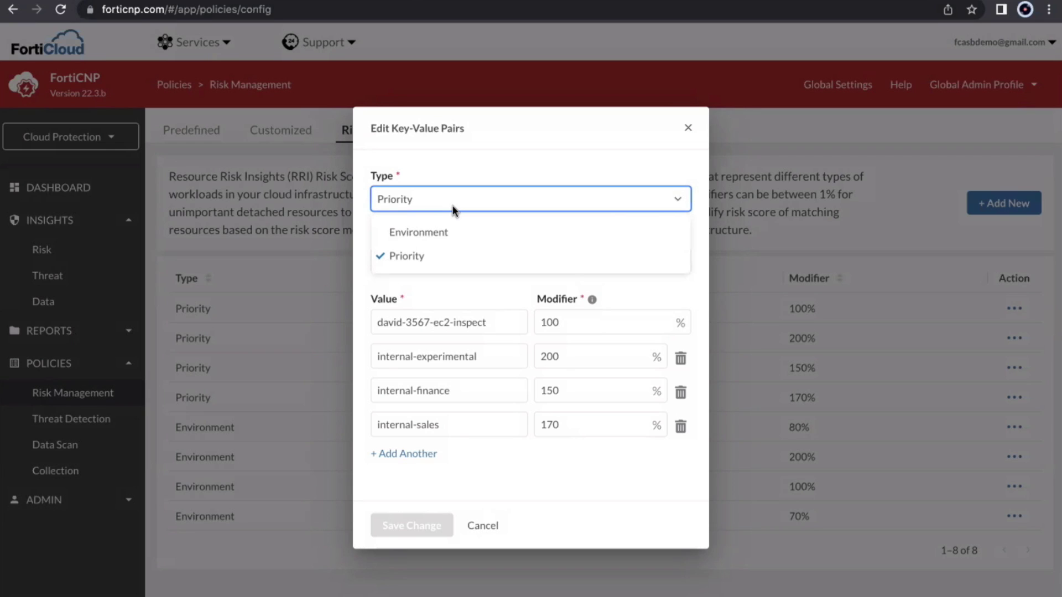
left_click(490, 170)
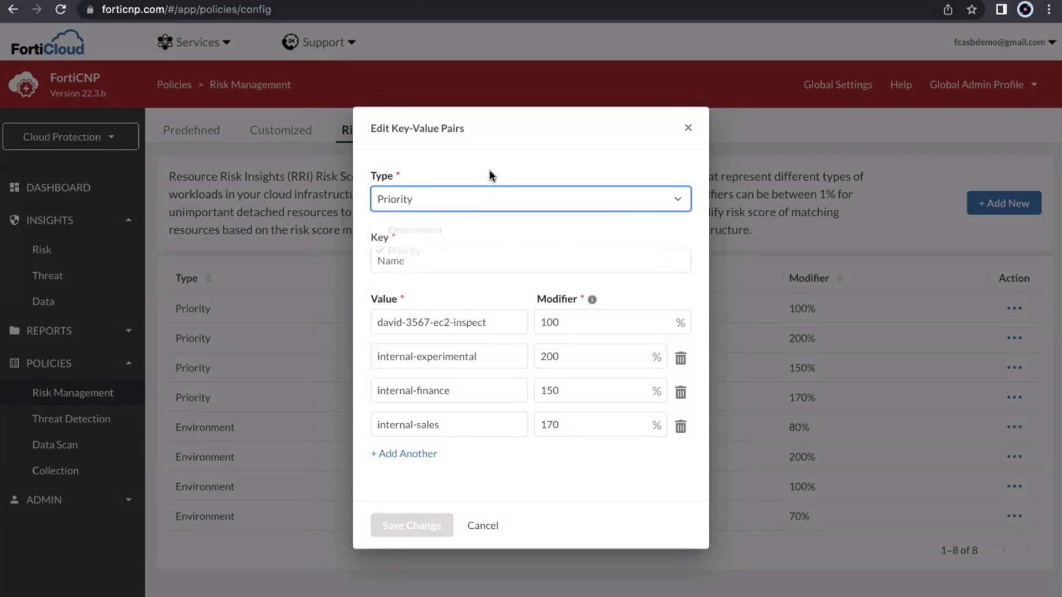
left_click(462, 242)
left_click_drag(420, 260, 365, 268)
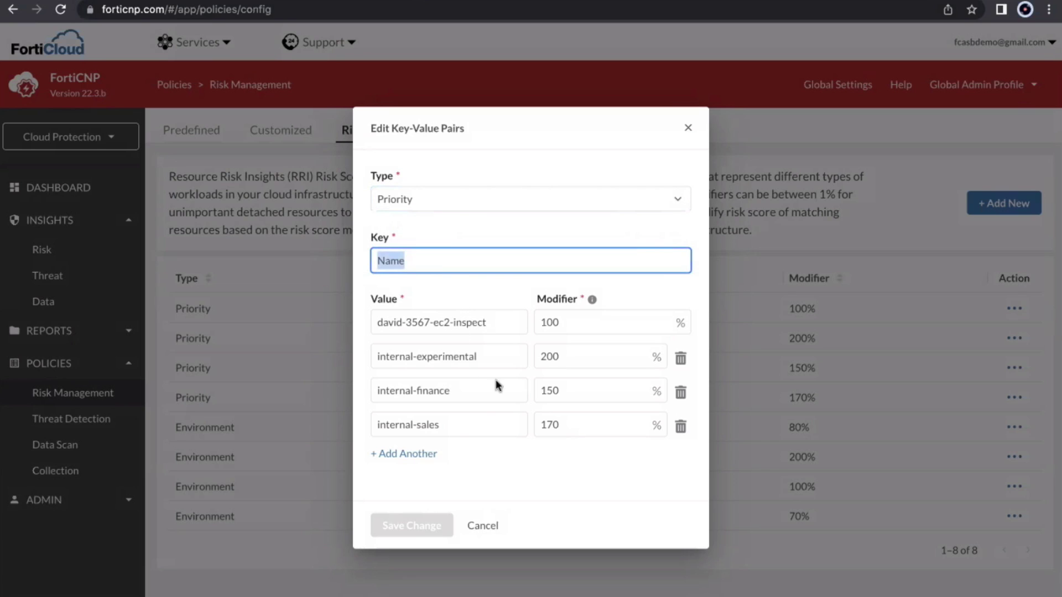
left_click(573, 323)
left_click_drag(573, 323, 537, 326)
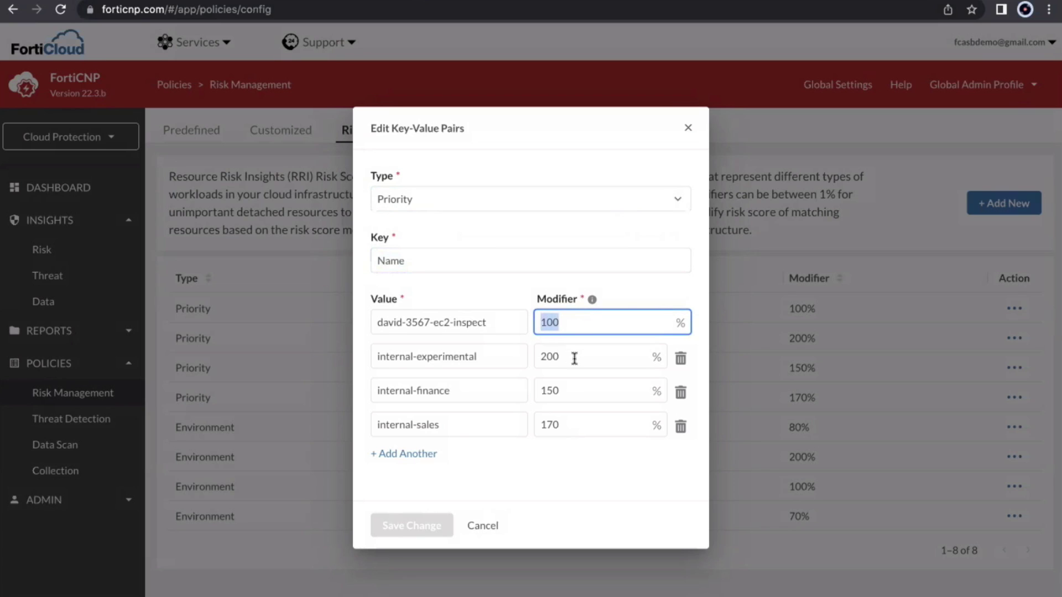
left_click_drag(573, 357, 532, 357)
left_click_drag(579, 392, 515, 391)
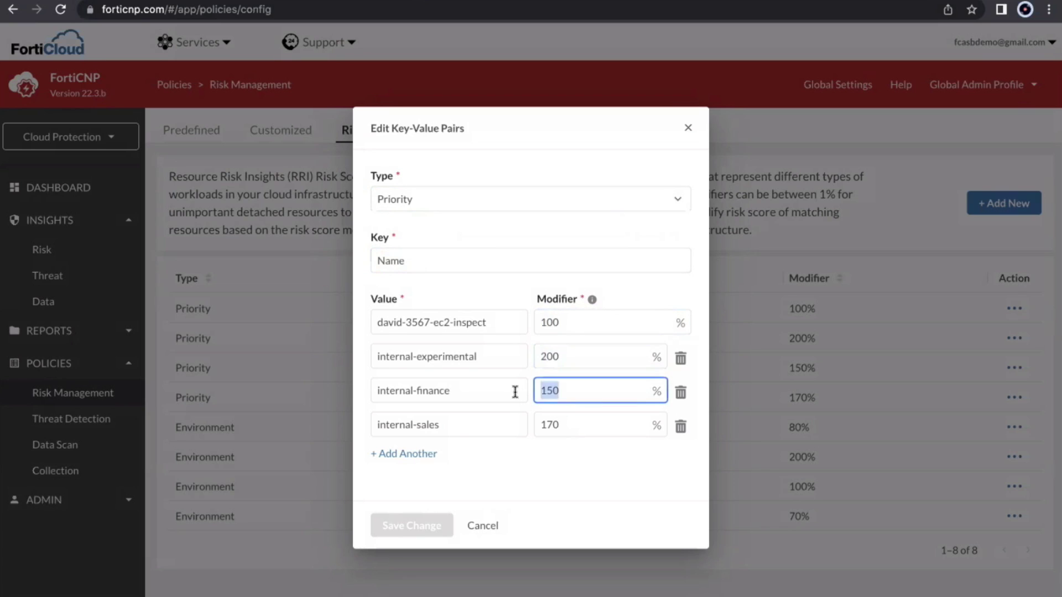
left_click(475, 528)
Step: Inspect the forticnp Environment key-value pairs, cancel, and return to findings-demo2's Resource Detail
left_click(1012, 428)
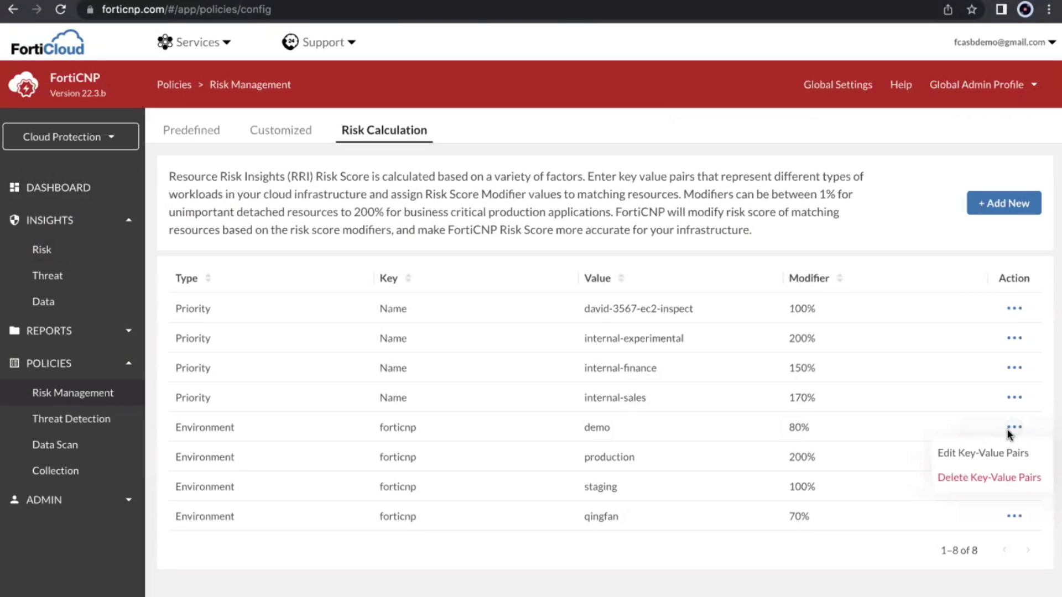
left_click(988, 453)
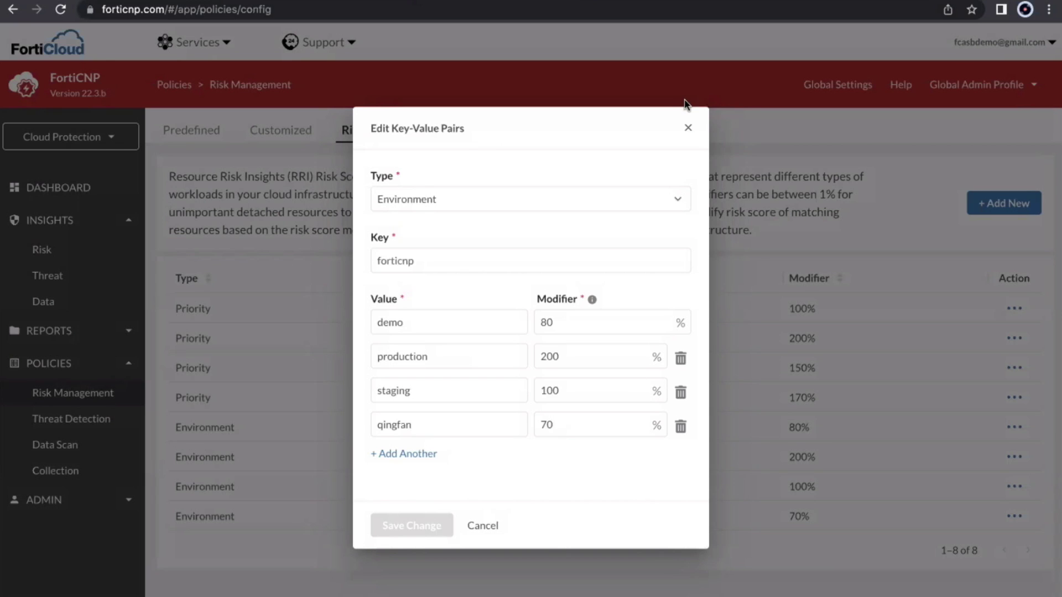
left_click(689, 128)
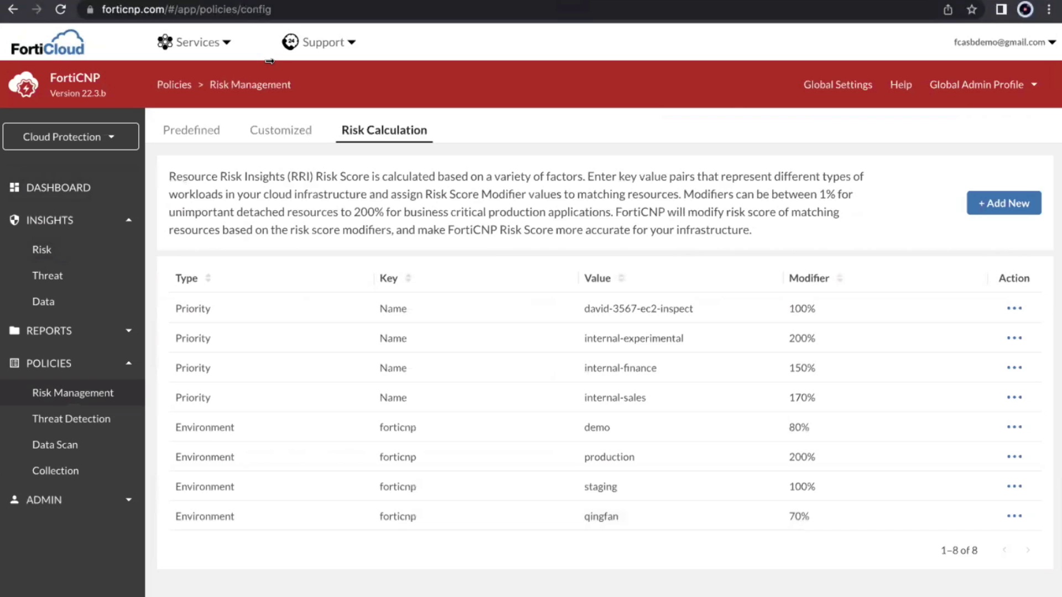
left_click(13, 9)
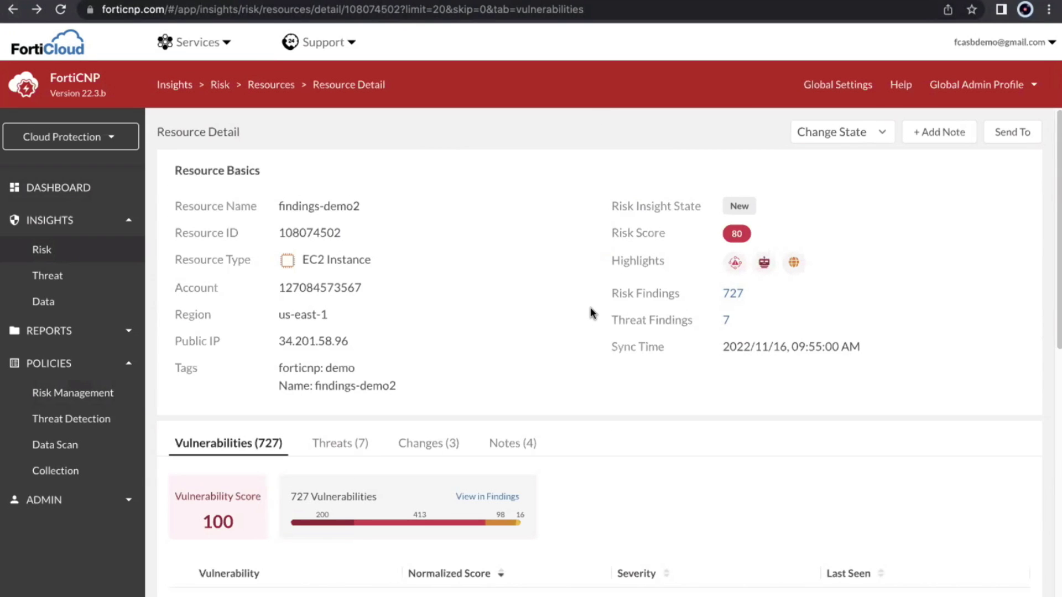
scroll(562, 419, "down", 1)
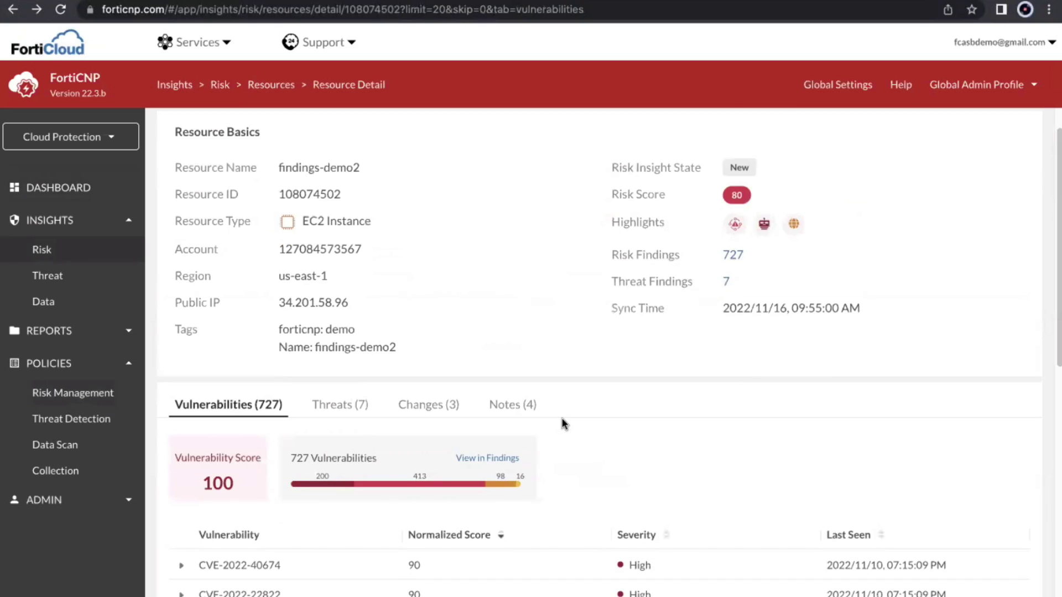
Step: Open the botnet activity threat finding, view the vulnerabilities, then return to the 7 threats list
scroll(562, 419, "down", 1)
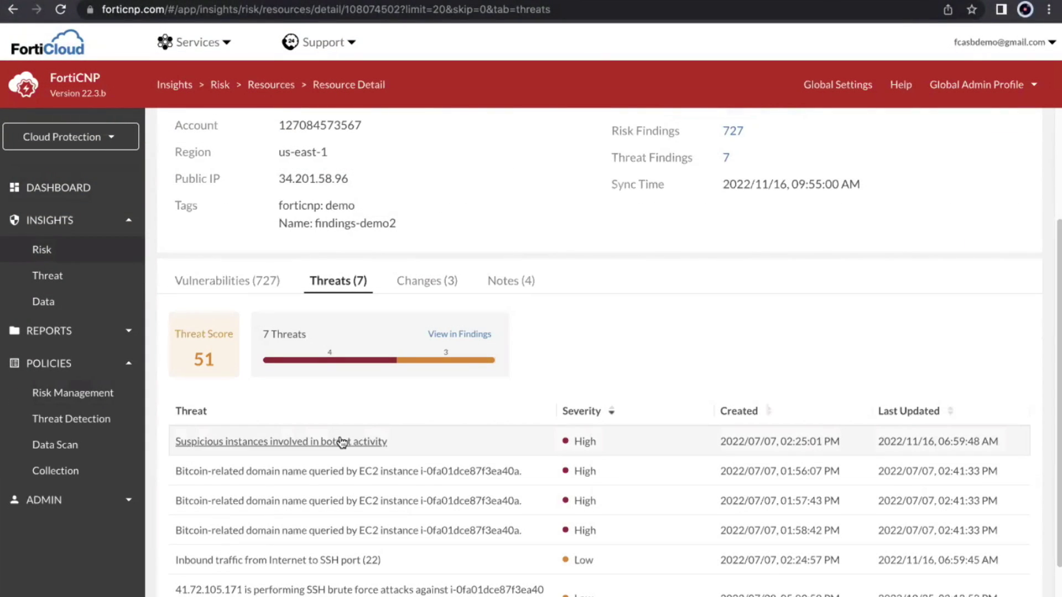
left_click(341, 441)
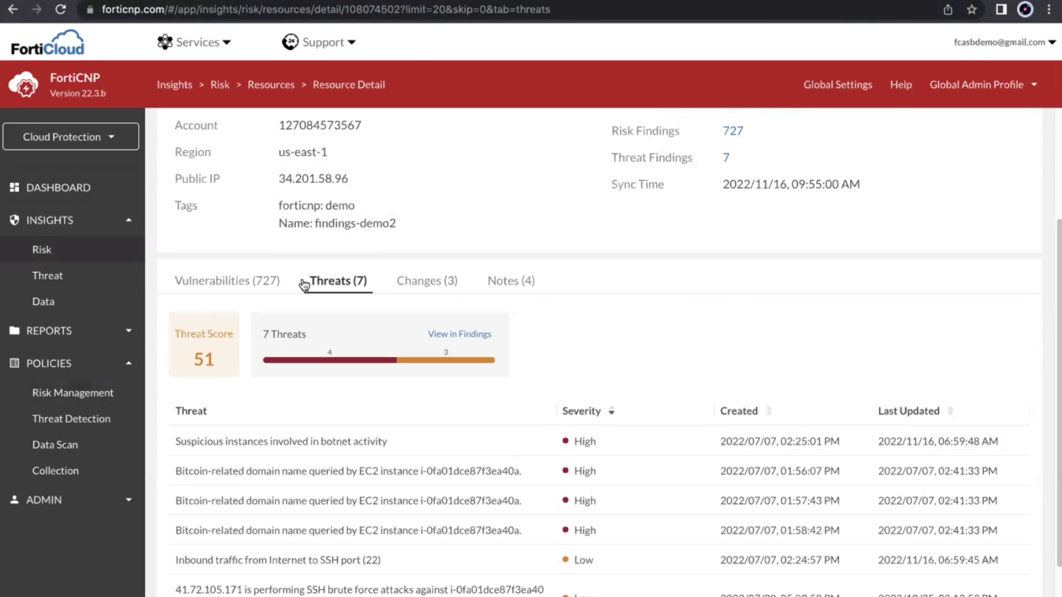
left_click(244, 282)
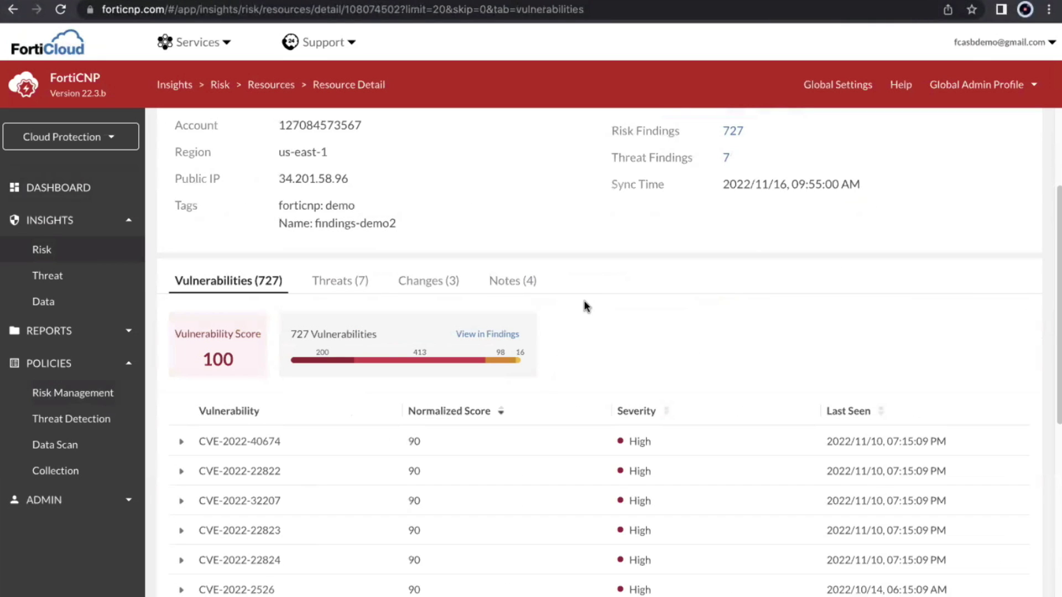
key("alt+Left")
scroll(543, 279, "up", 3)
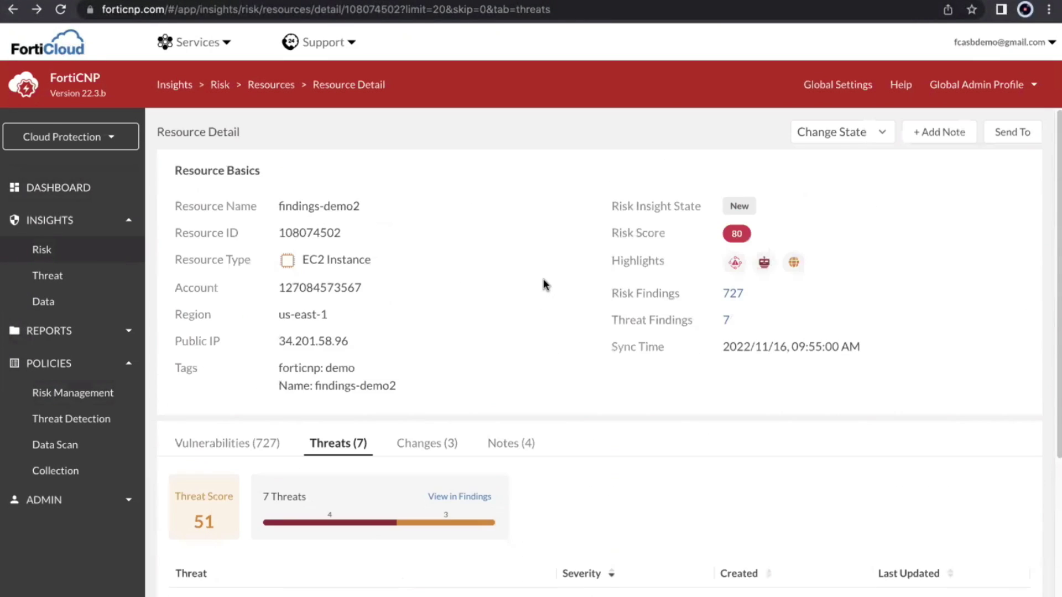
Step: Reload the page and zoom and pan the Associated Resources map to the EC2 instance node
key("ctrl+r")
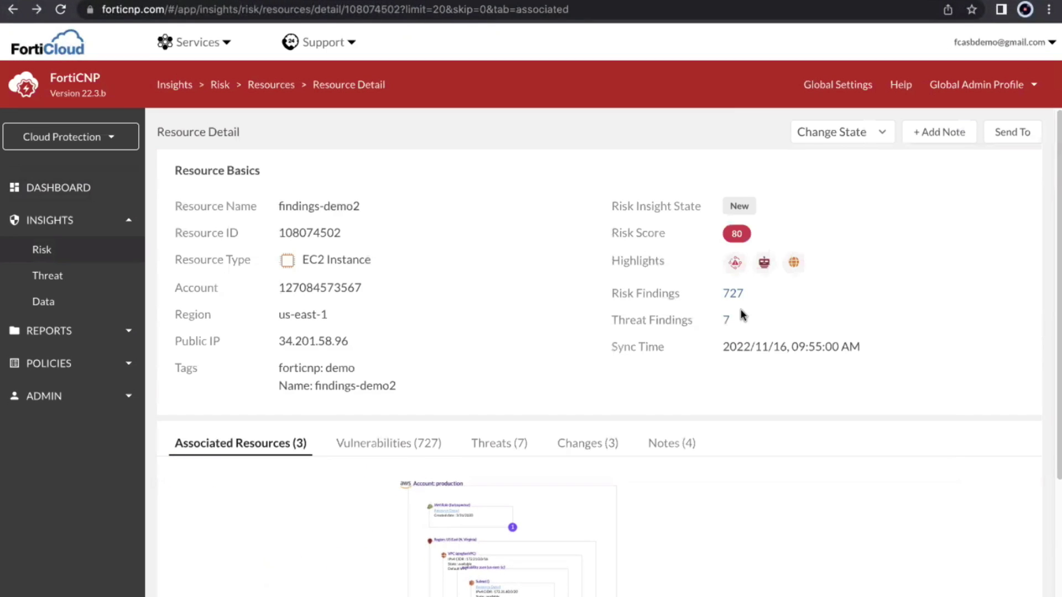
left_click_drag(1059, 283, 1055, 431)
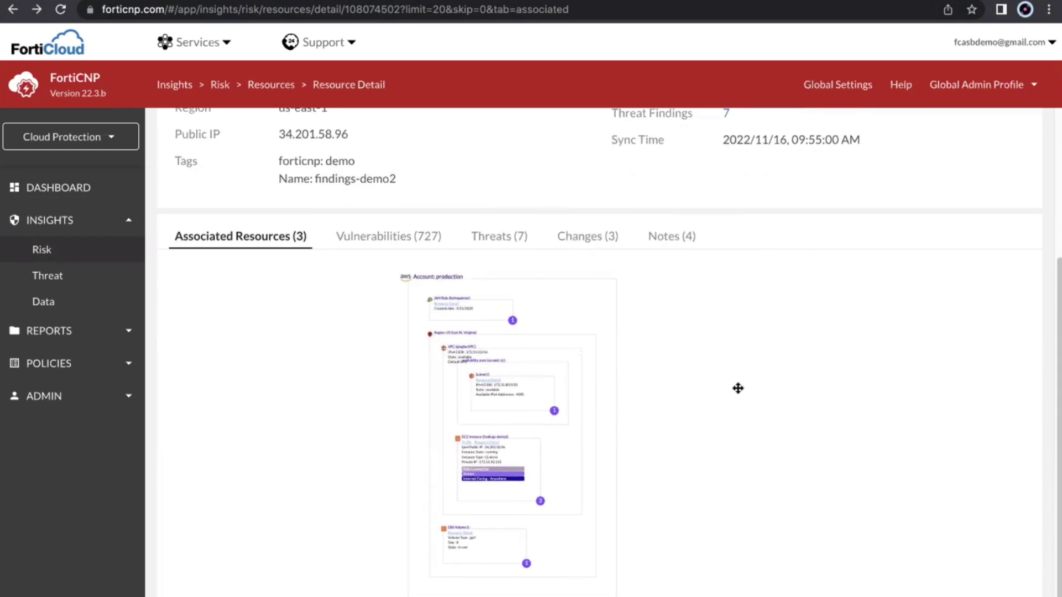
scroll(738, 388, "up", 2)
scroll(738, 388, "up", 2)
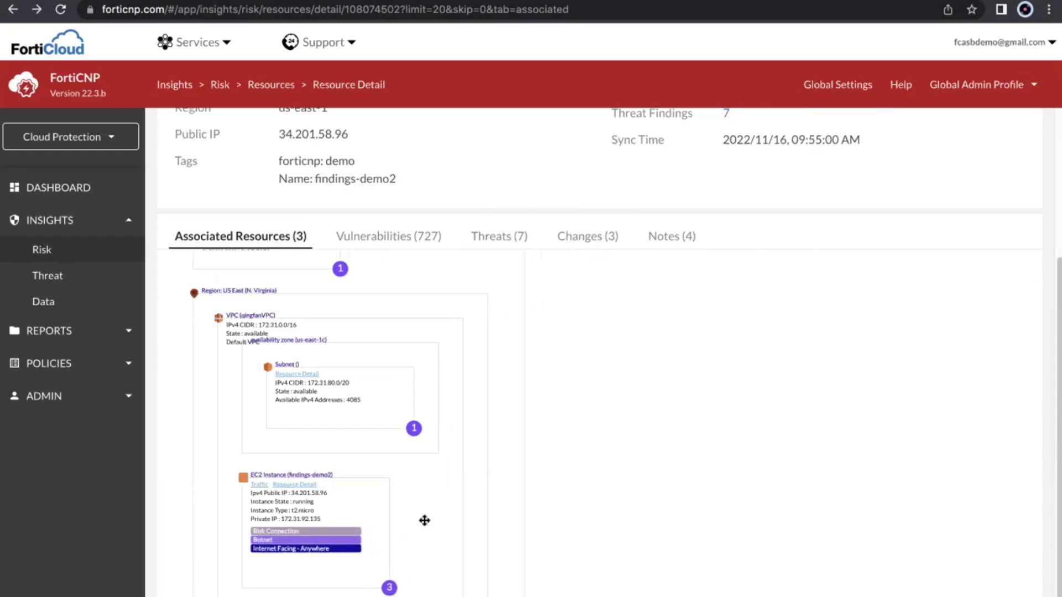
scroll(424, 520, "up", 3)
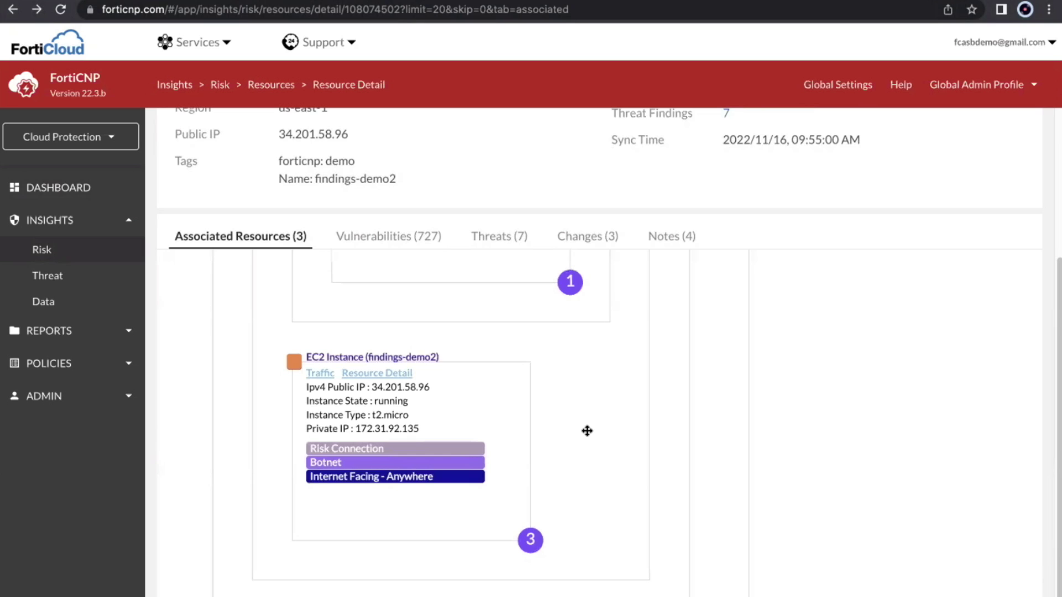
left_click_drag(623, 448, 622, 424)
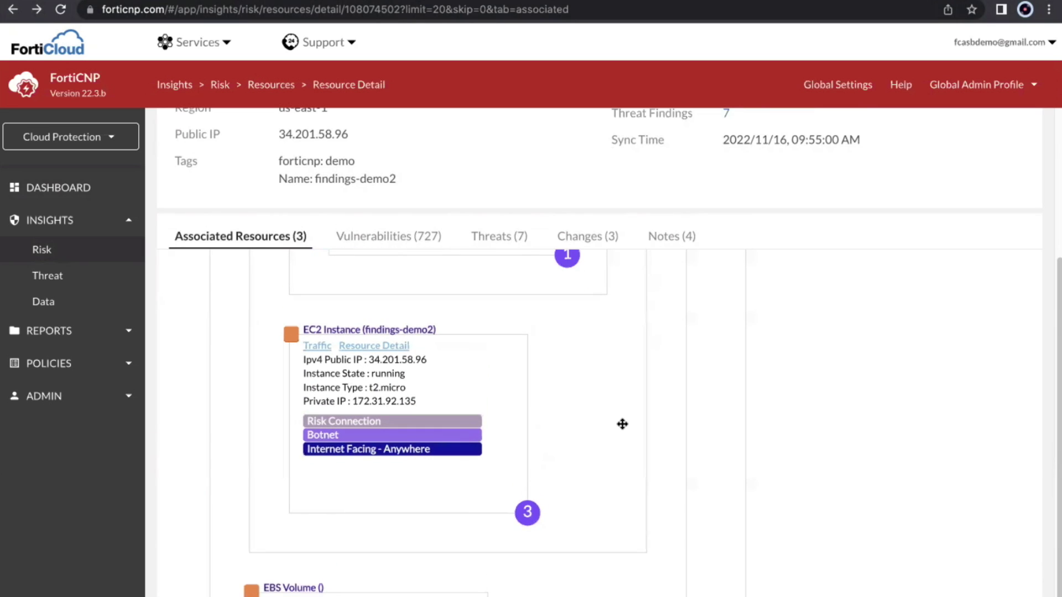
left_click_drag(618, 385, 616, 433)
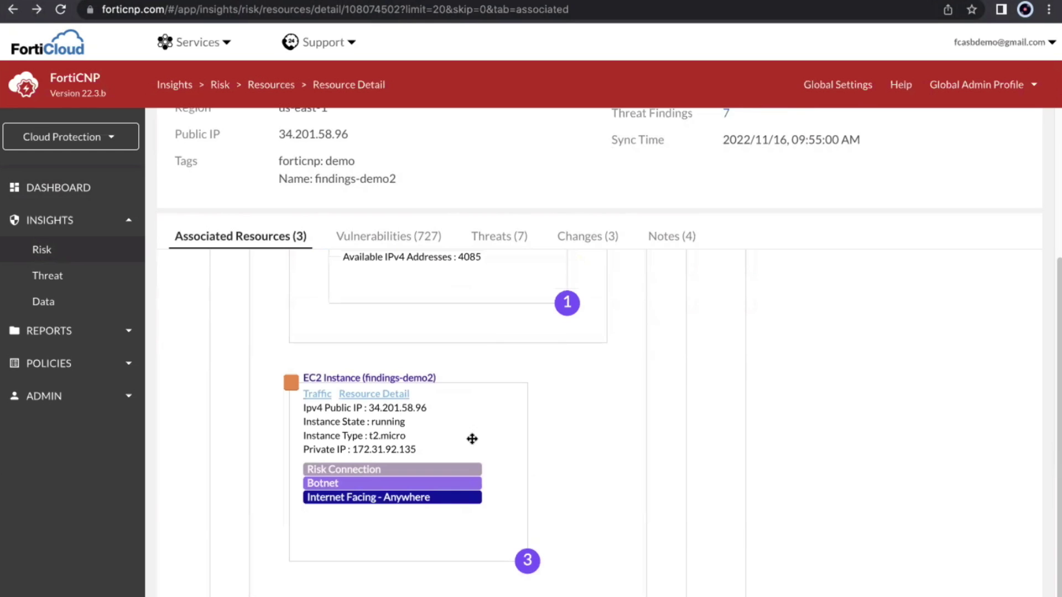
Step: Open findings-demo2's traffic map and expand the security group's inbound and outbound rules
left_click(323, 396)
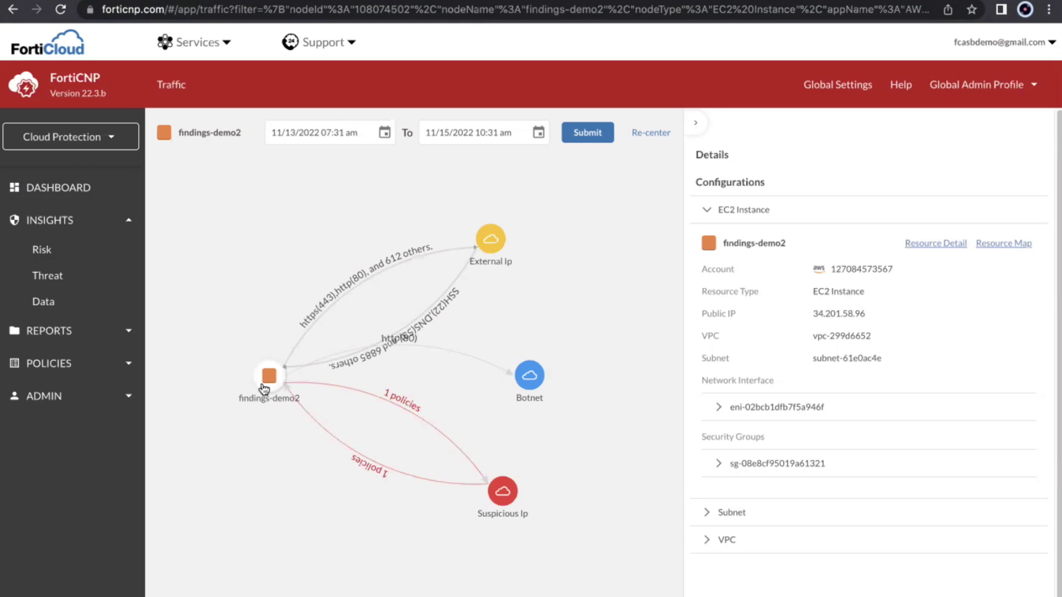
left_click(717, 463)
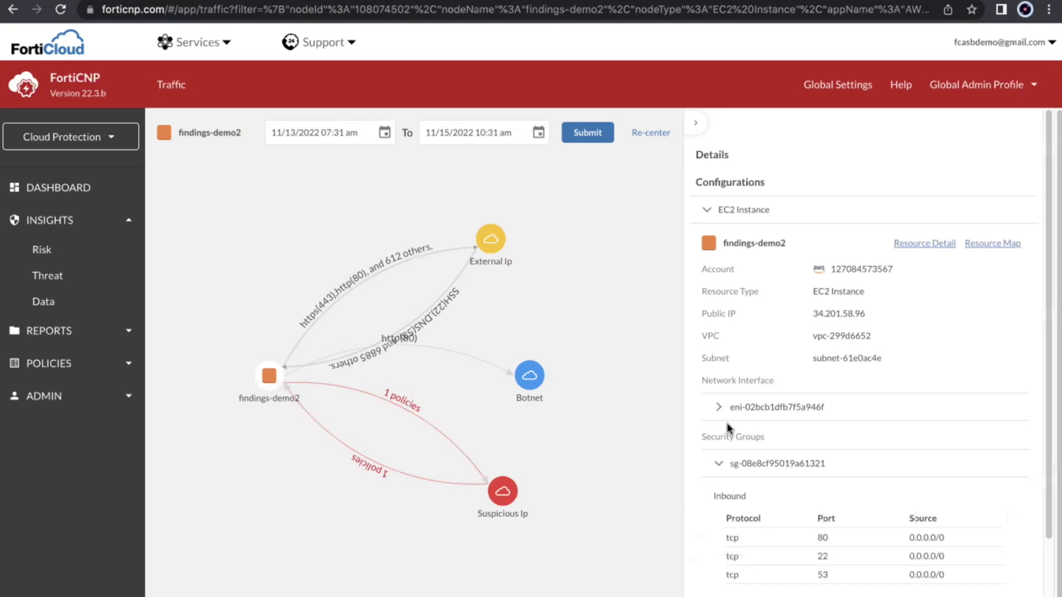
scroll(727, 422, "down", 2)
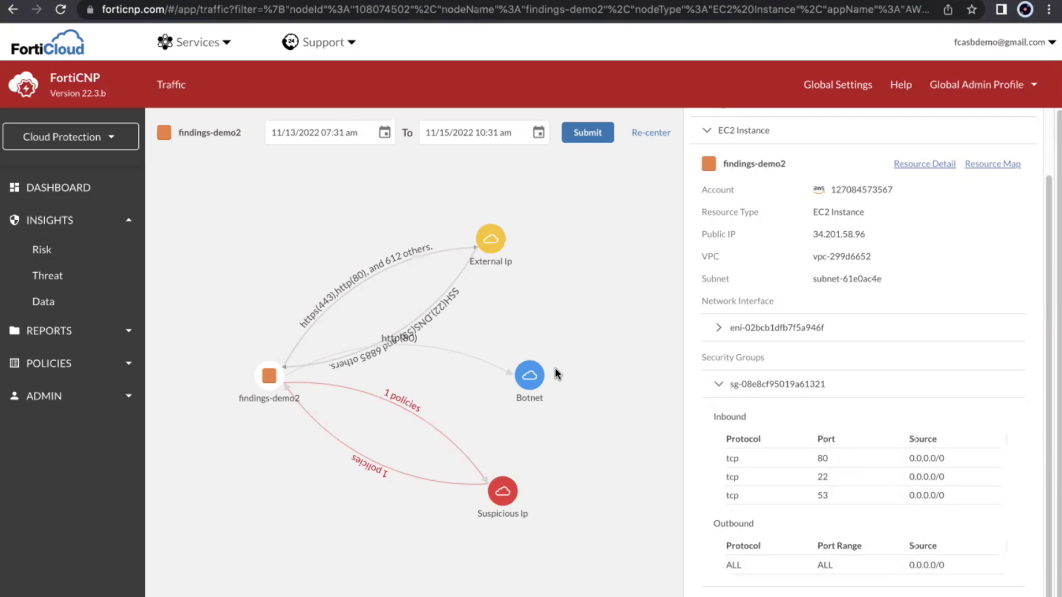
Step: Inspect the http(80) traffic to Botnet and its IP addresses by country
left_click(473, 359)
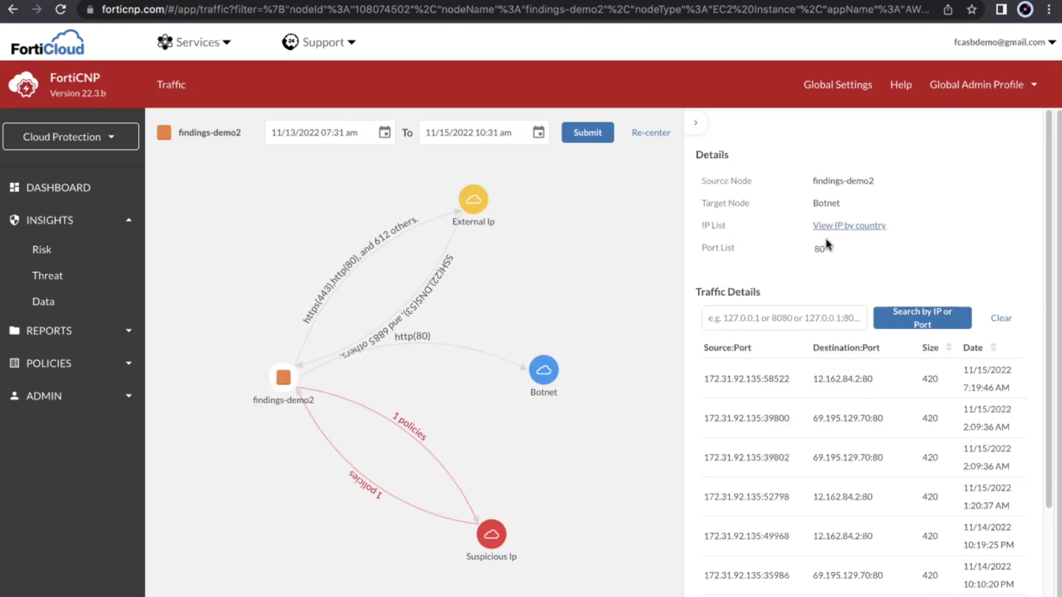
left_click(844, 227)
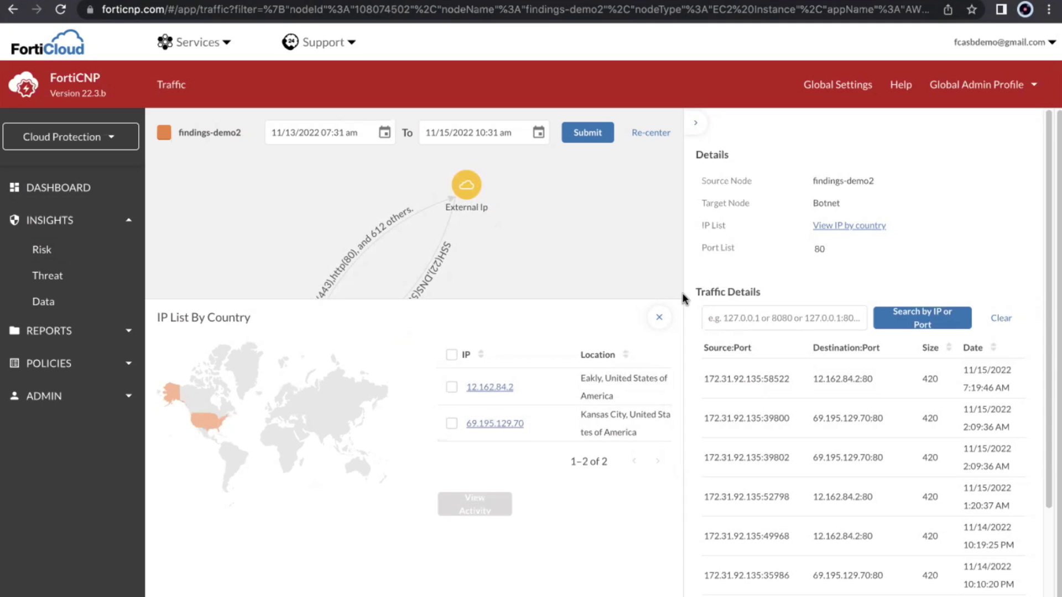
left_click(660, 317)
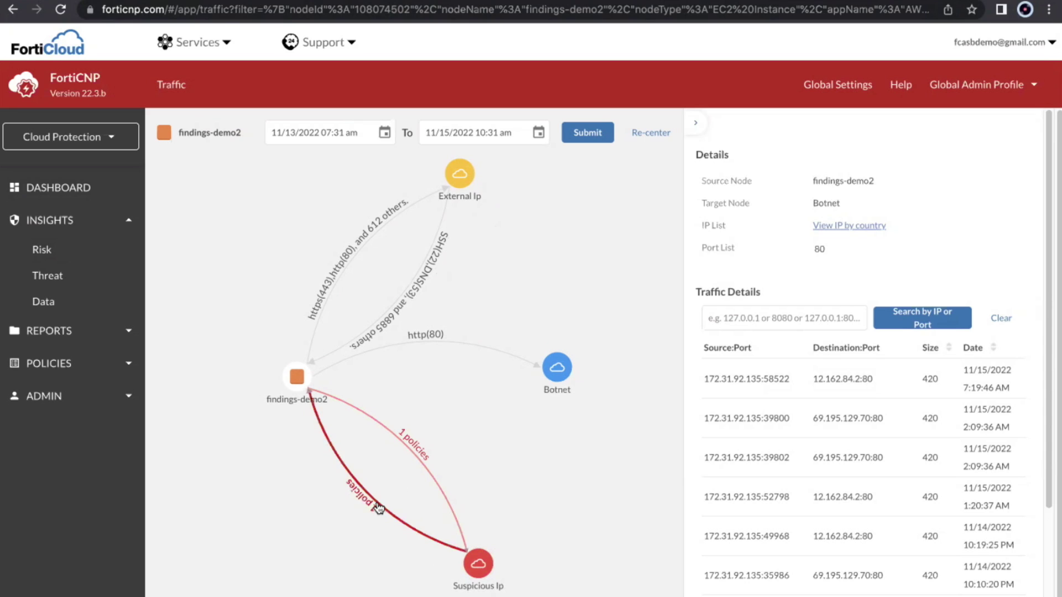
Step: Show the Suspicious Ip connection, its violated policy, and the suspicious IPs by country
mouse_move(377, 501)
left_click(460, 538)
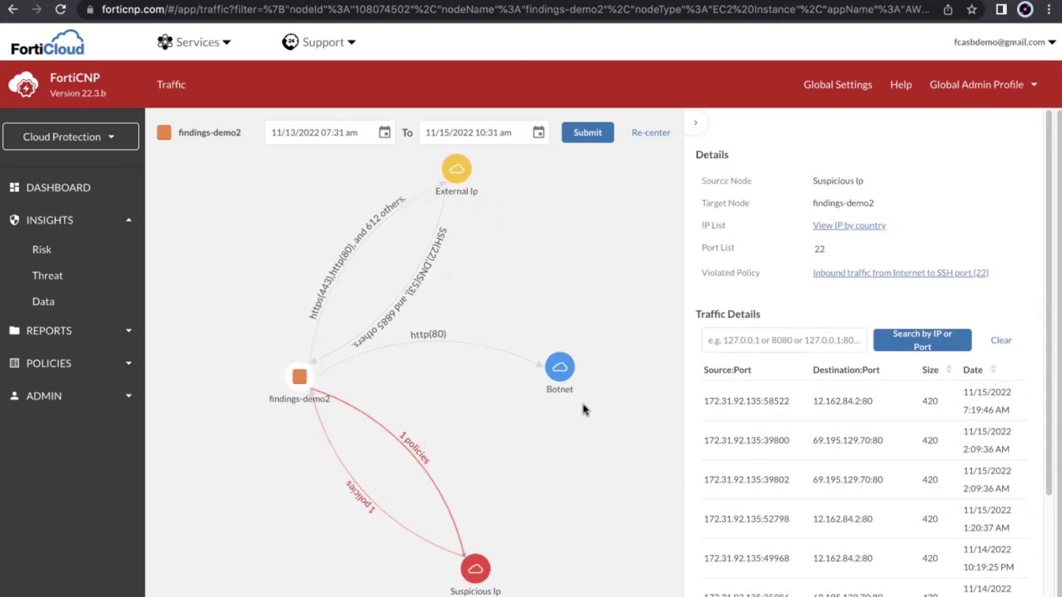
left_click(856, 226)
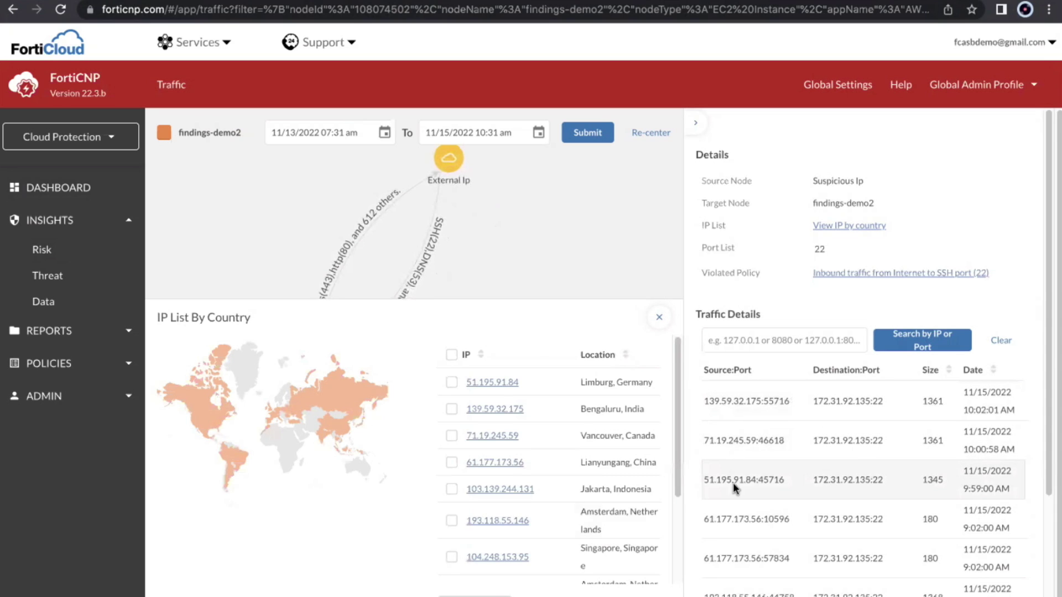
mouse_move(340, 425)
mouse_move(346, 396)
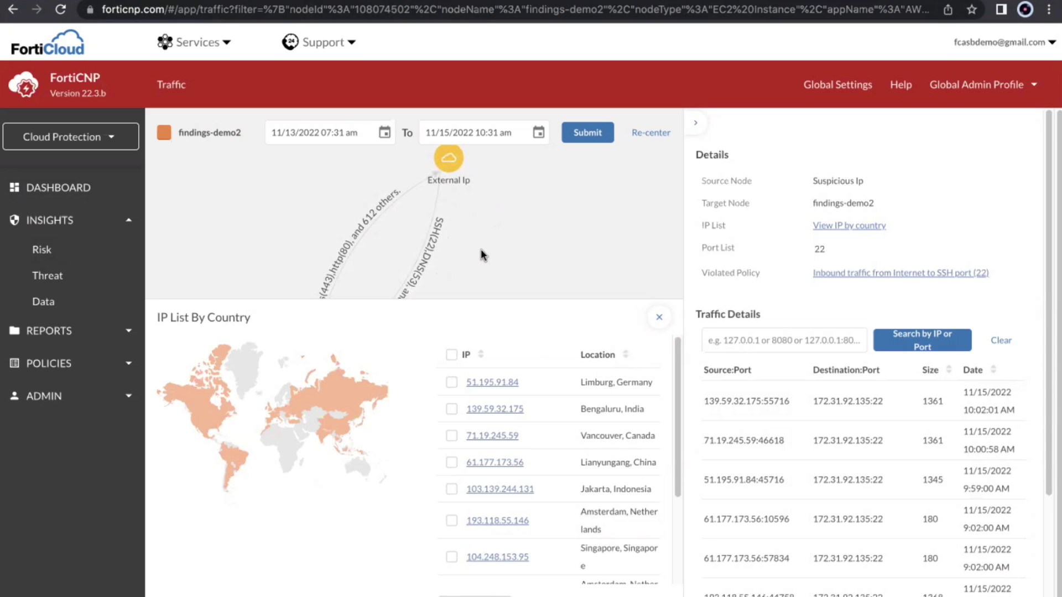
left_click(663, 321)
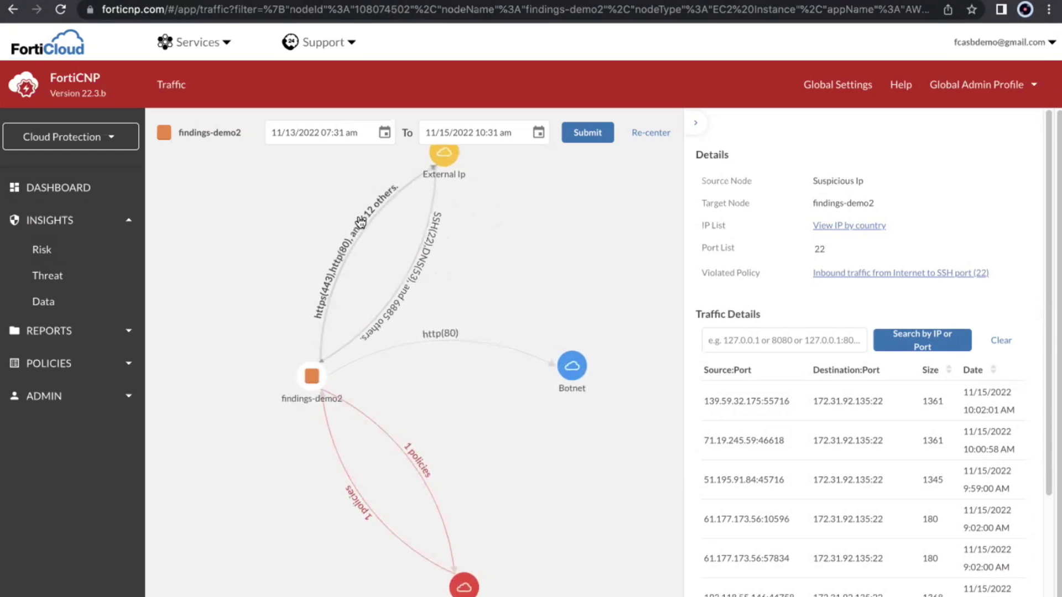
Step: Show the External Ip traffic details and select ports in its port list
left_click(356, 240)
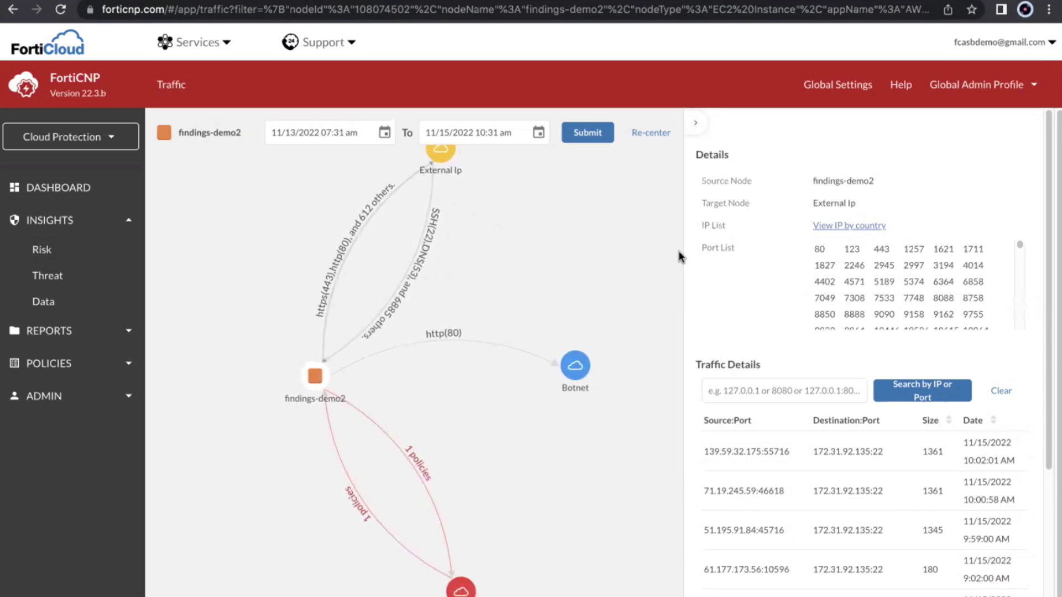
left_click_drag(905, 251, 1018, 266)
scroll(1018, 260, "up", 10)
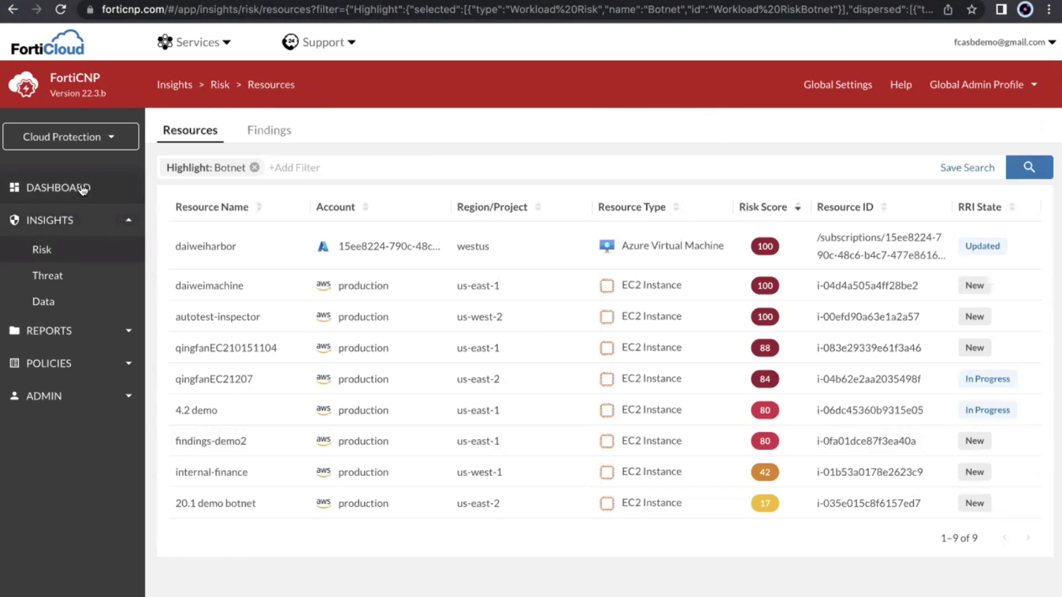
Step: Return from the Botnet resource list to the FortiCNP dashboard
left_click(64, 188)
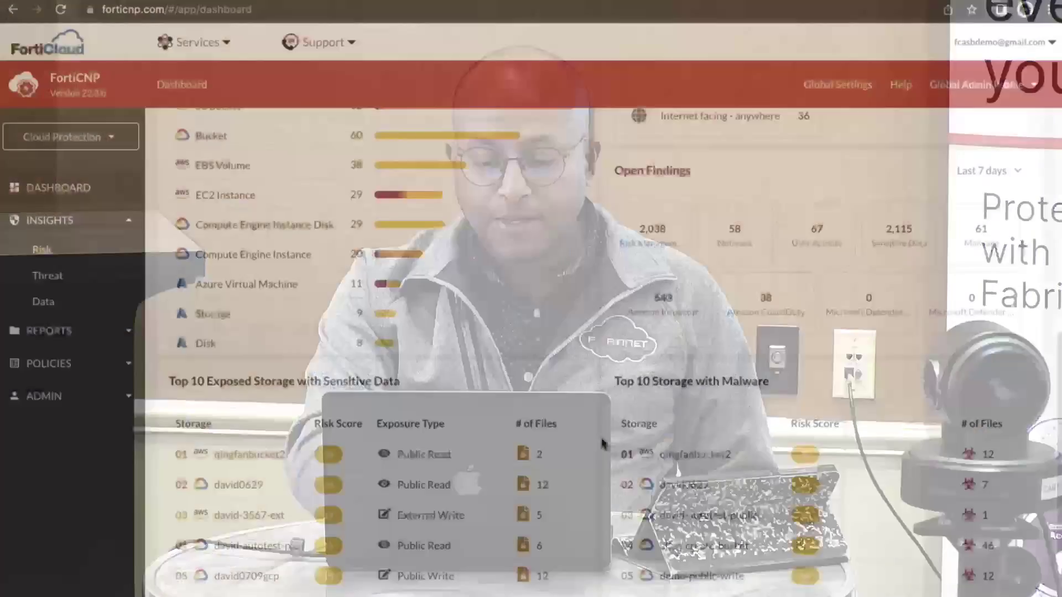
Step: Scroll the dashboard down to the Top 10 Storage with Malware table
scroll(604, 440, "down", 5)
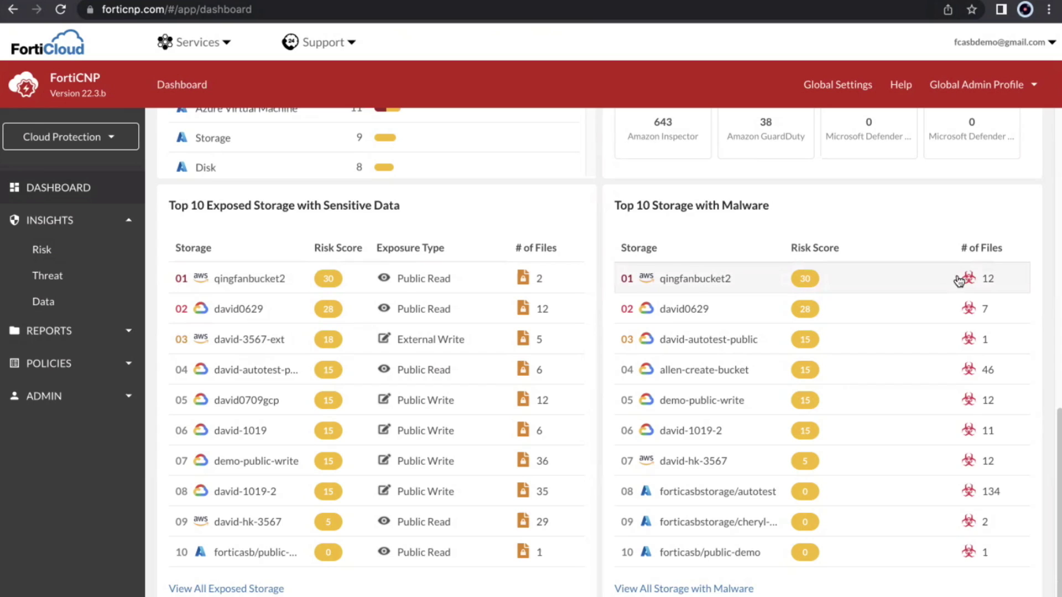
Step: Open the qingfanbucket2 detail page and show its Threats (2) findings
left_click(718, 281)
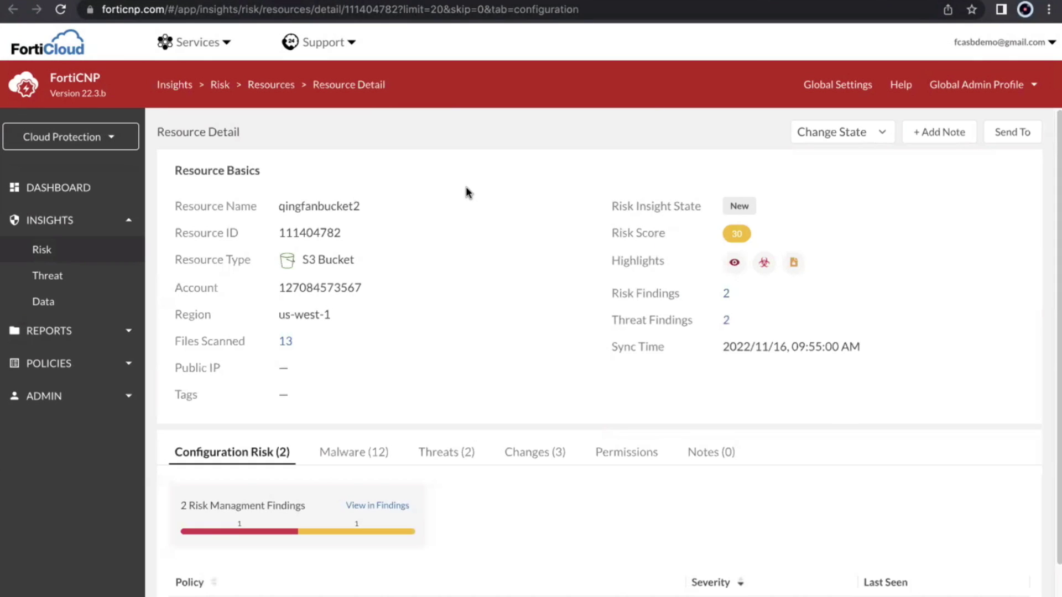
scroll(529, 326, "down", 2)
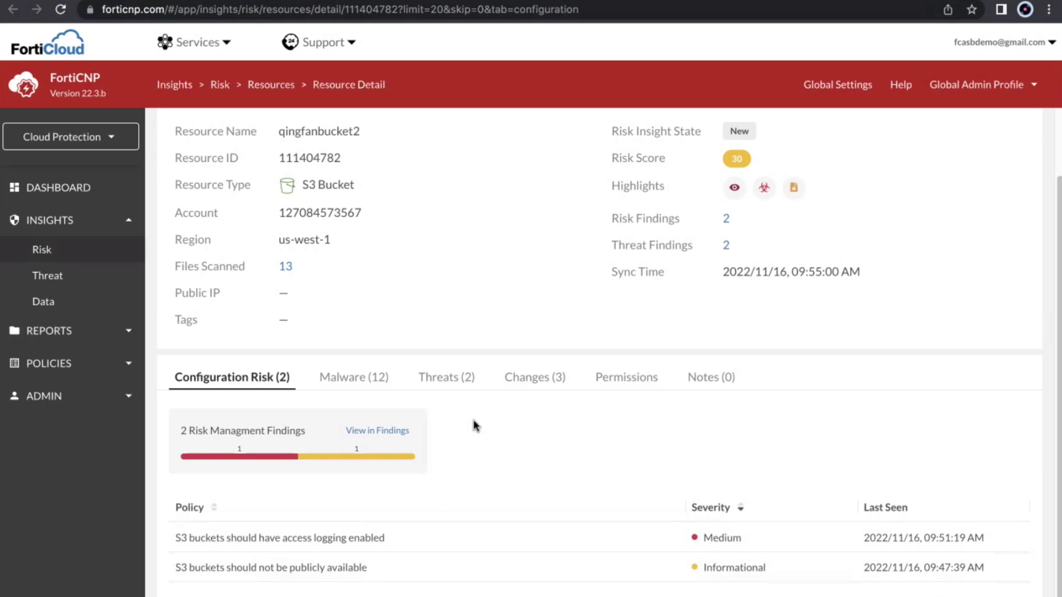
left_click(454, 377)
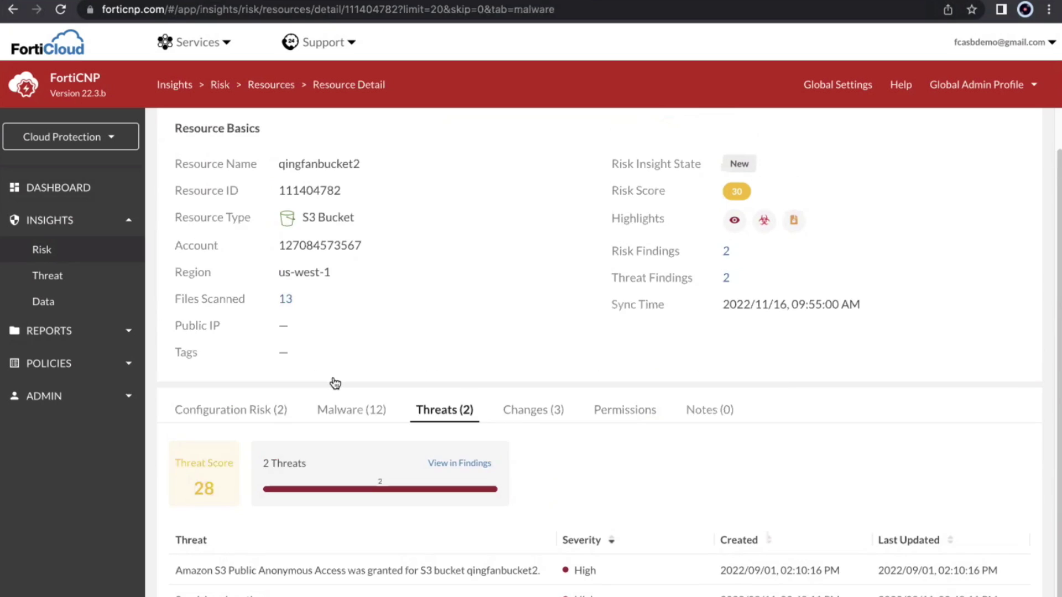
Step: List the bucket's 12 malware files and open DemoRDPKILL-1.exe's detail page
left_click(331, 380)
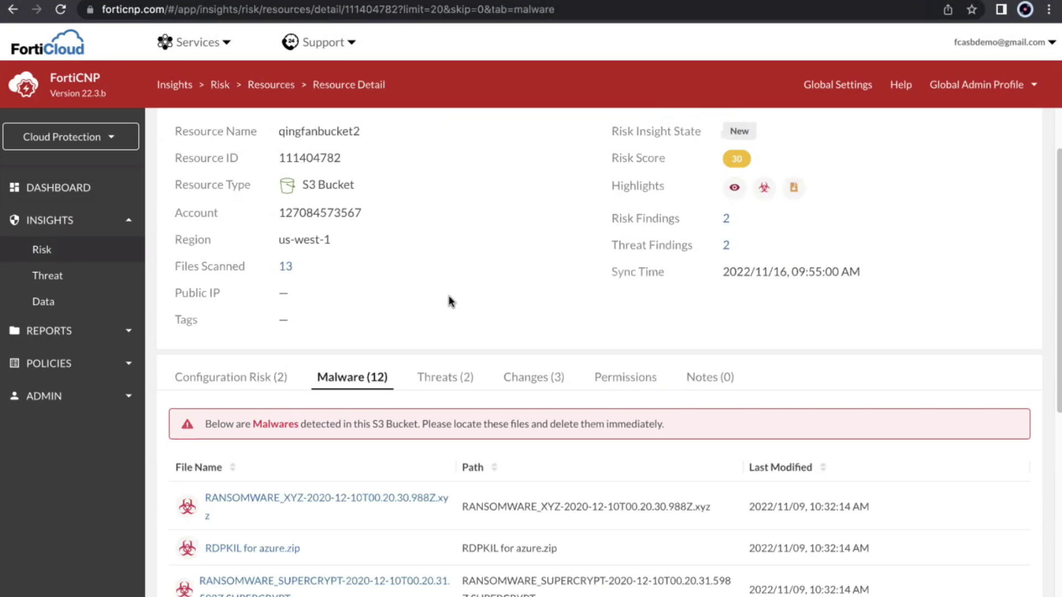
scroll(449, 295, "down", 8)
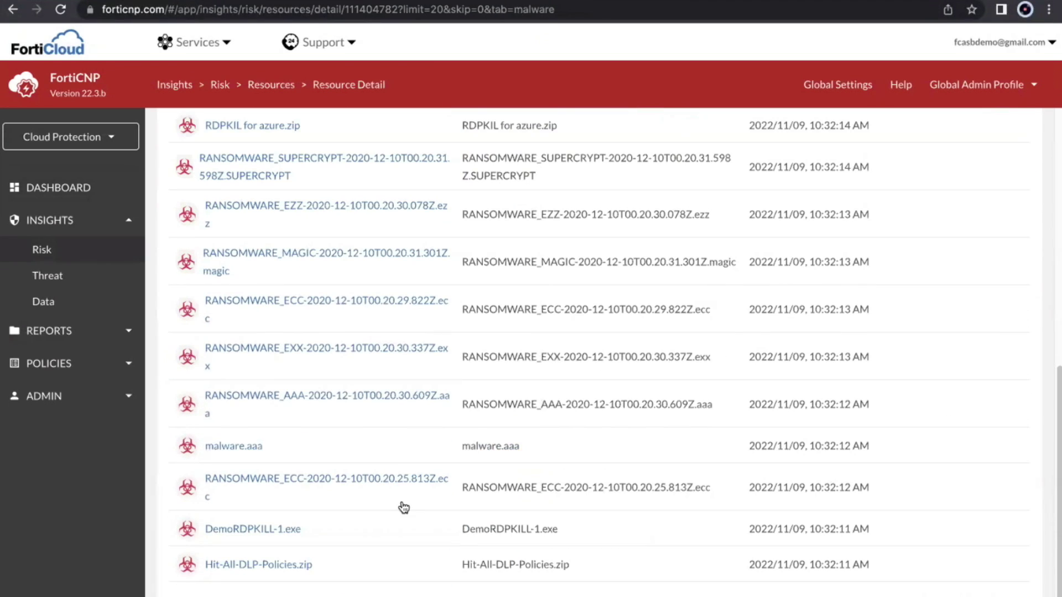
left_click(289, 530)
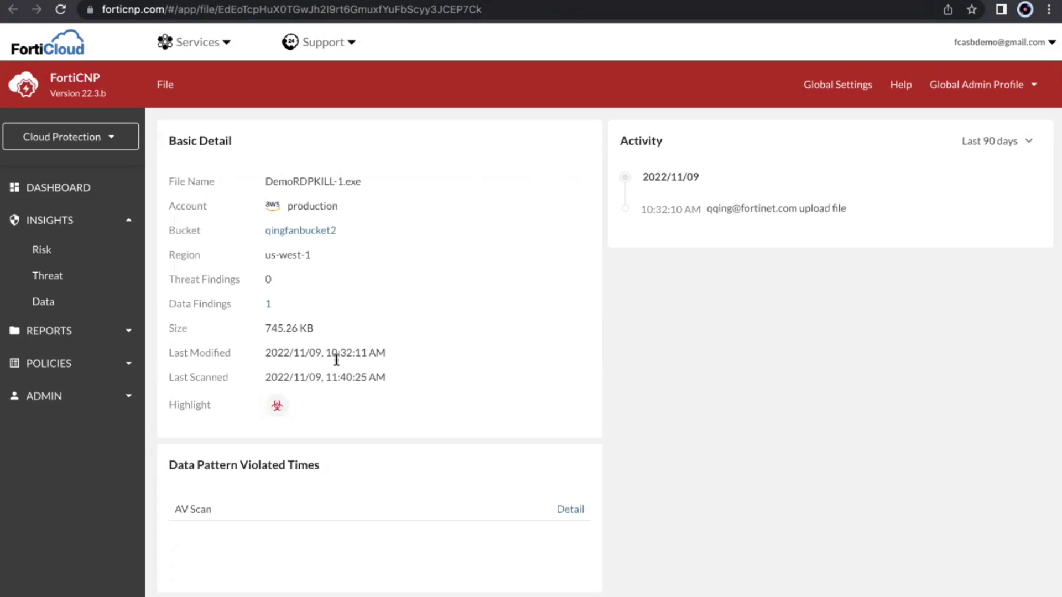
Step: Check DemoRDPKILL-1.exe's Riskware AV detection and upload activity, then return to the malware list
left_click(572, 509)
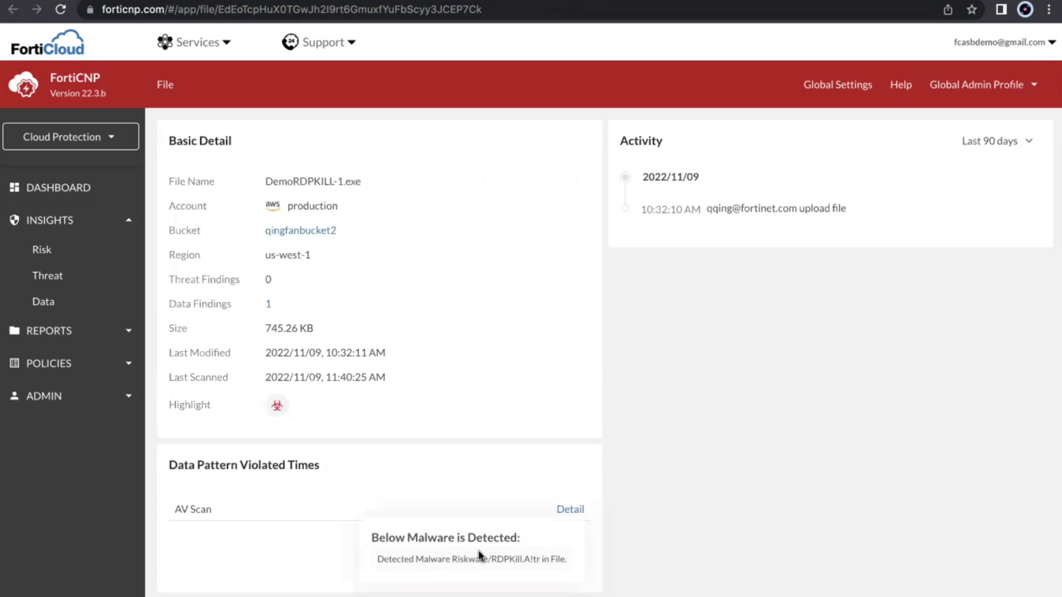
double_click(461, 560)
left_click_drag(491, 560, 536, 561)
left_click(762, 318)
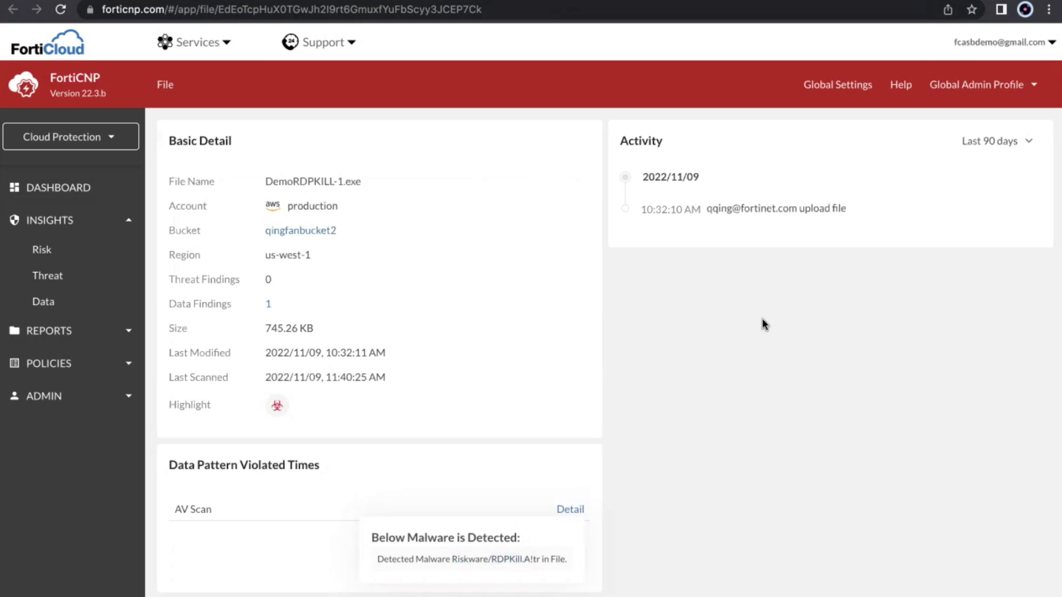
left_click(771, 210)
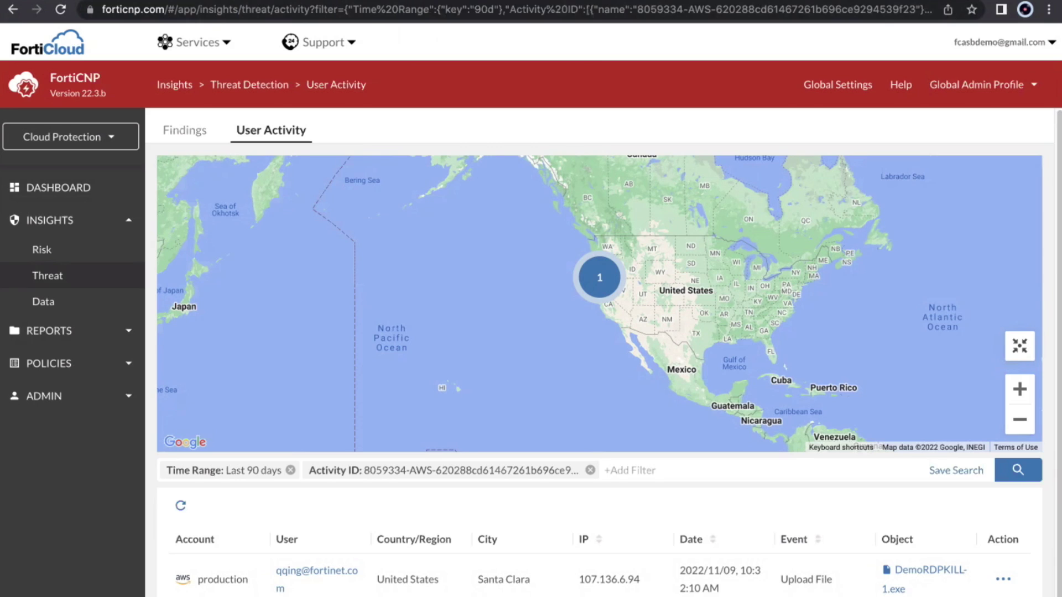
left_click(571, 0)
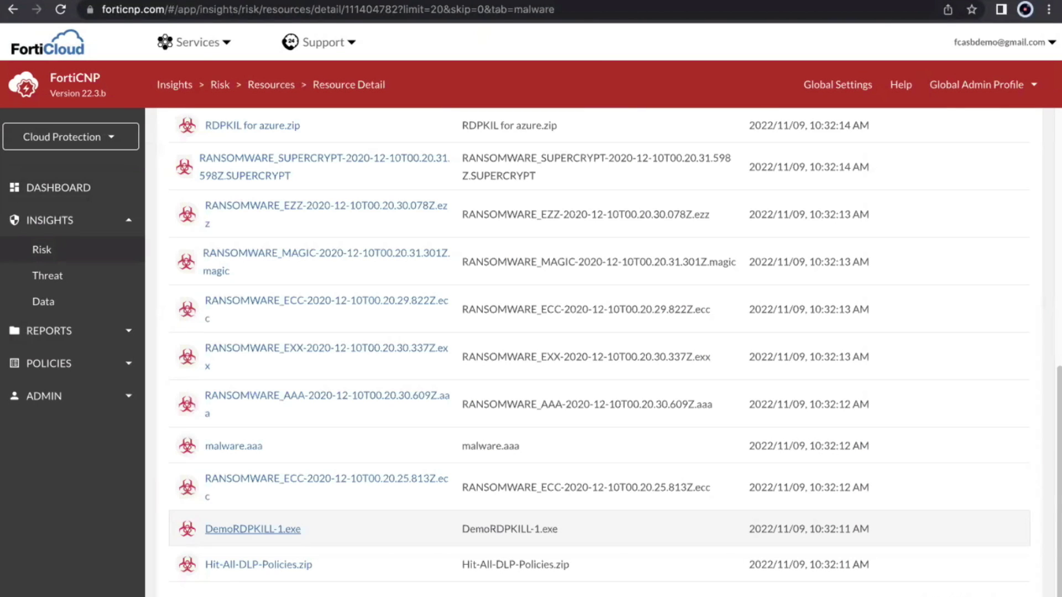